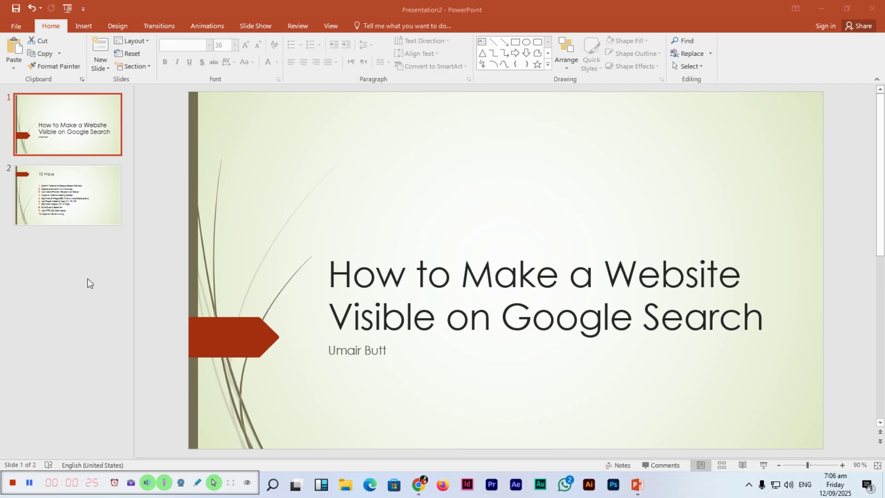
Show the '10 Ways' SEO slide, then switch to the WordPress dashboard in Chrome.
left_click(88, 204)
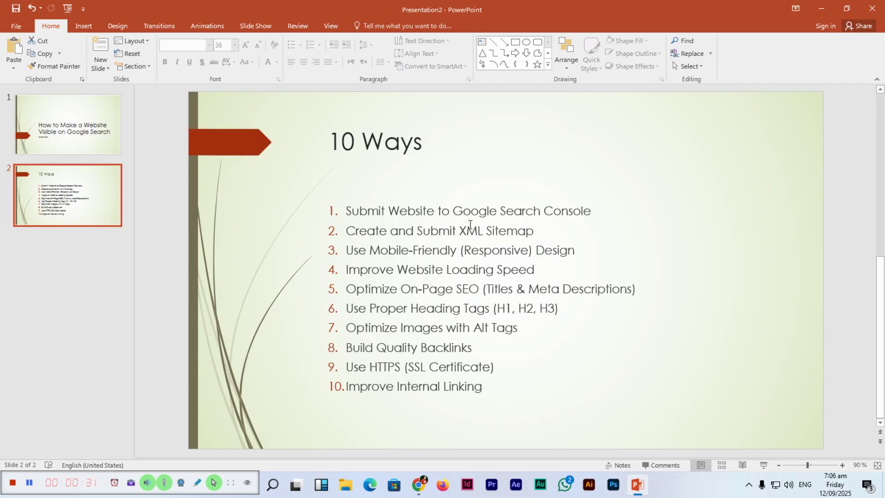
key("alt+Tab")
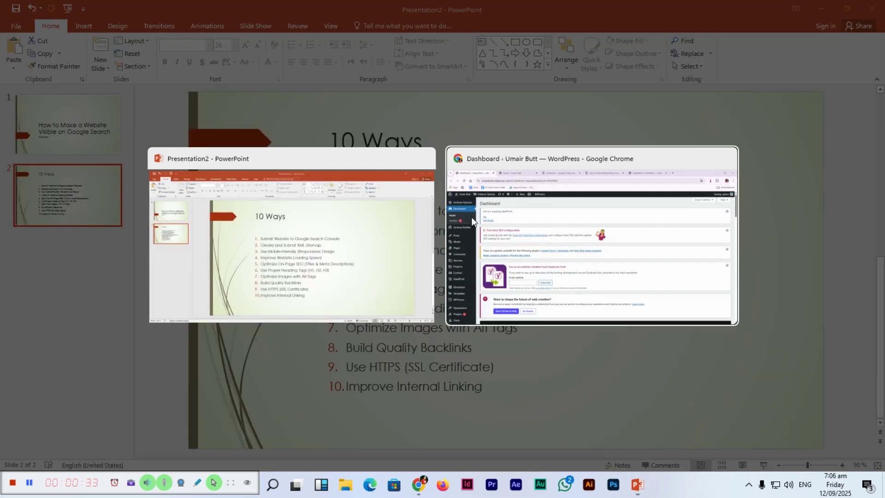
key("alt+Tab")
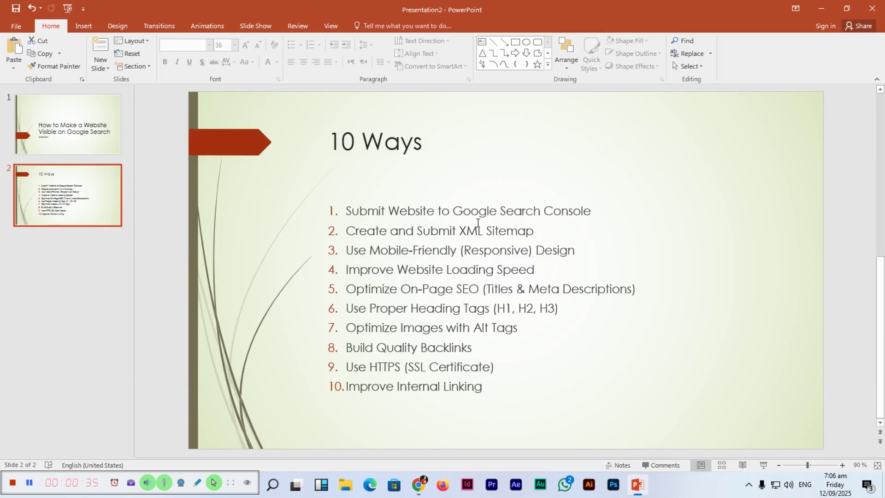
key("alt+Tab")
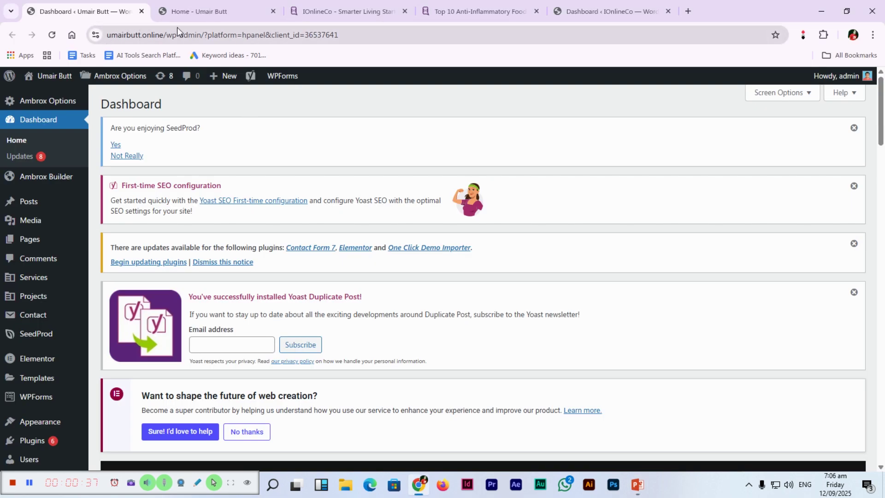
Glance at the live portfolio site, then return to the dashboard via the slide.
left_click(193, 12)
left_click(120, 12)
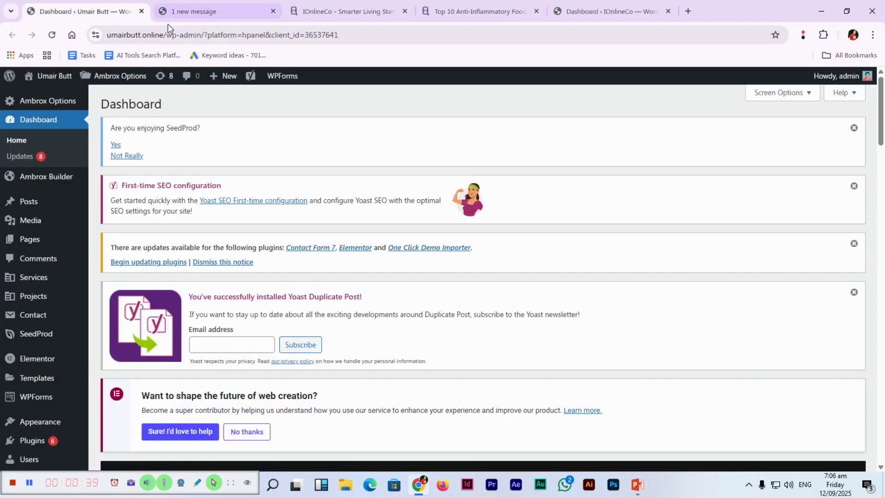
key("alt+Tab")
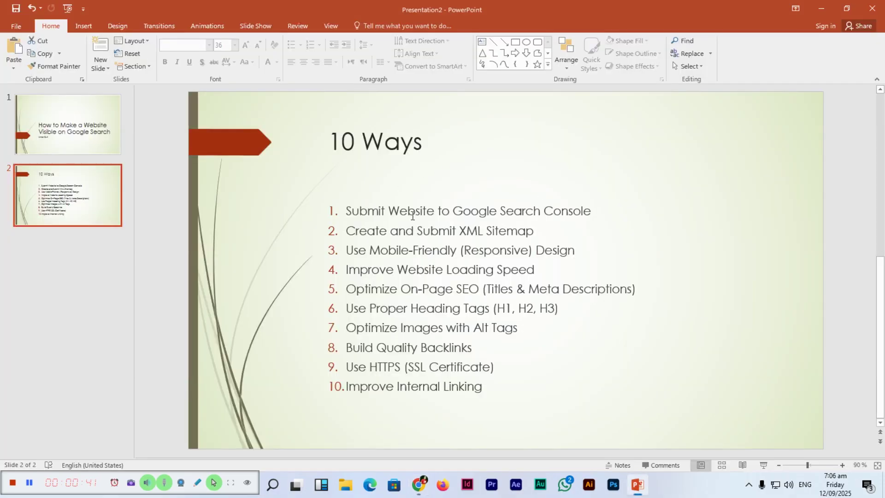
key("alt+Tab")
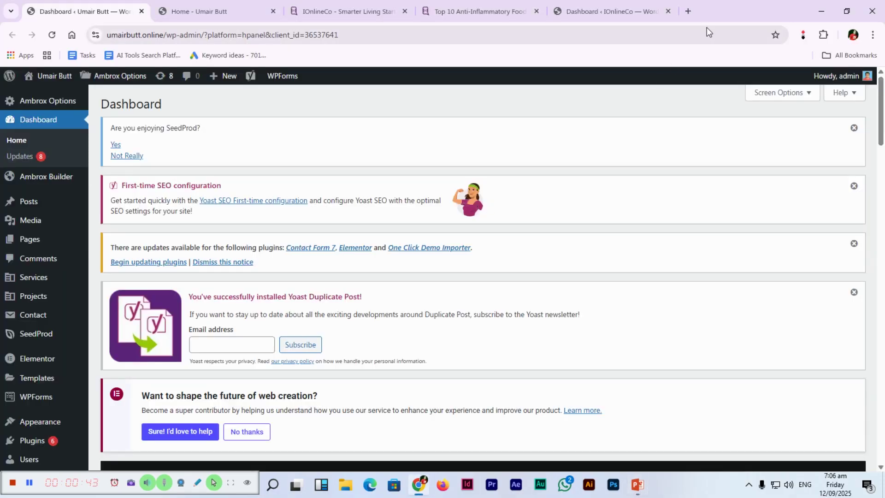
Load google.com/webmasters in a new tab, open the SEO Starter Guide, then Search Console.
left_click(689, 12)
type("google.com")
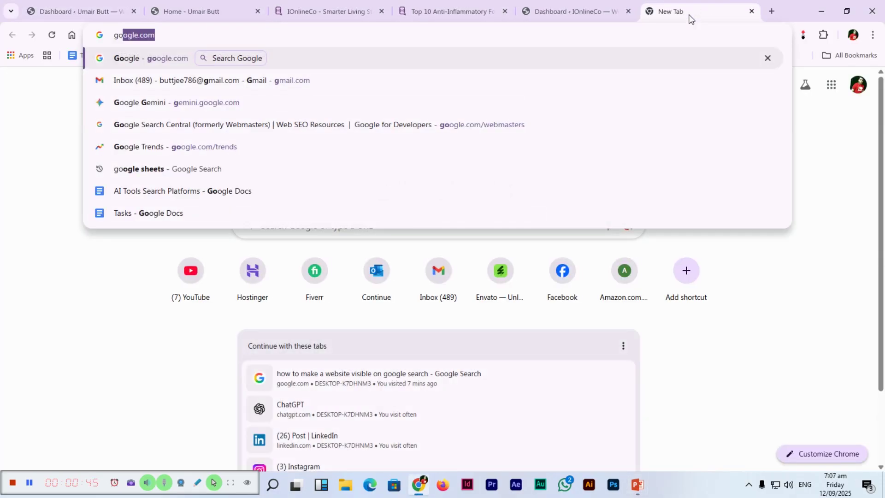
type("/webm")
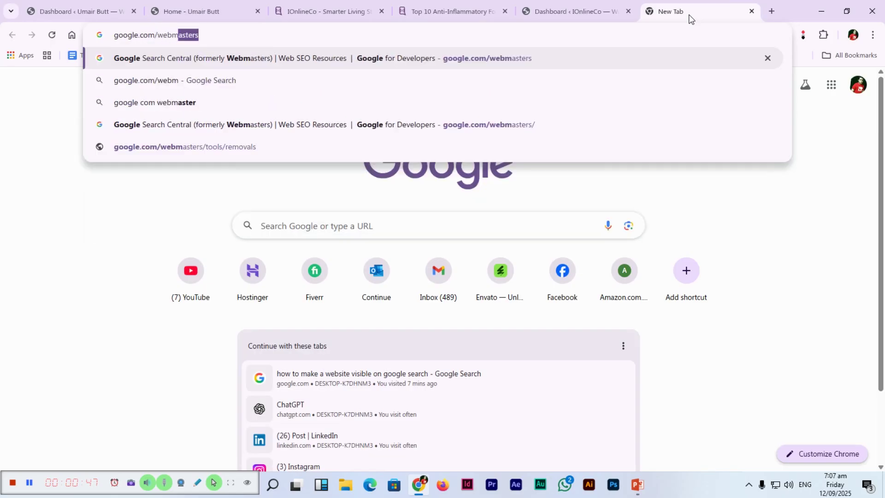
key("Return")
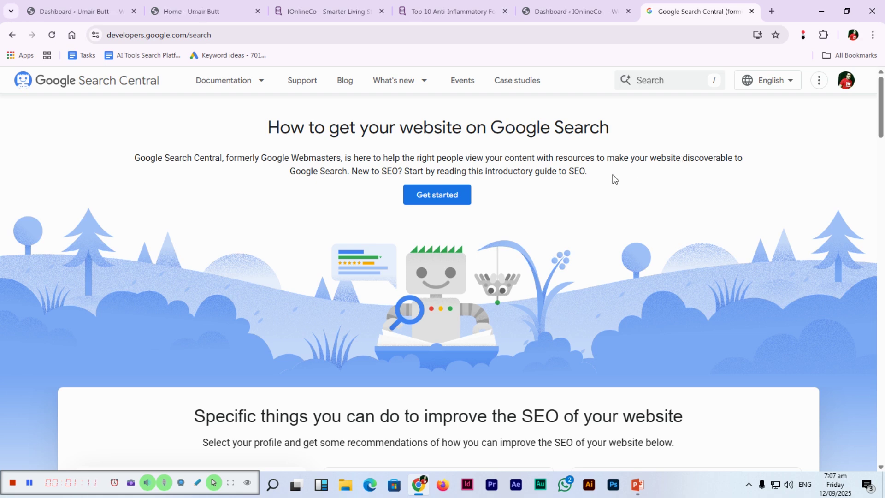
left_click(451, 196)
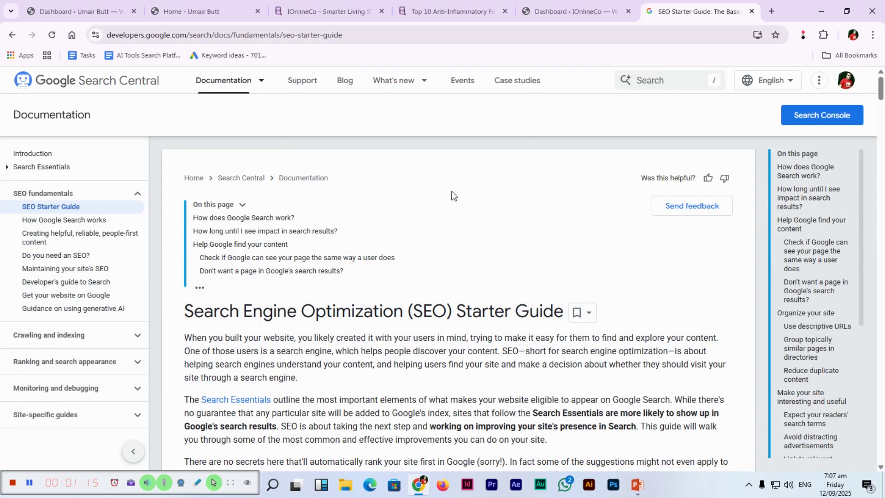
left_click(812, 115)
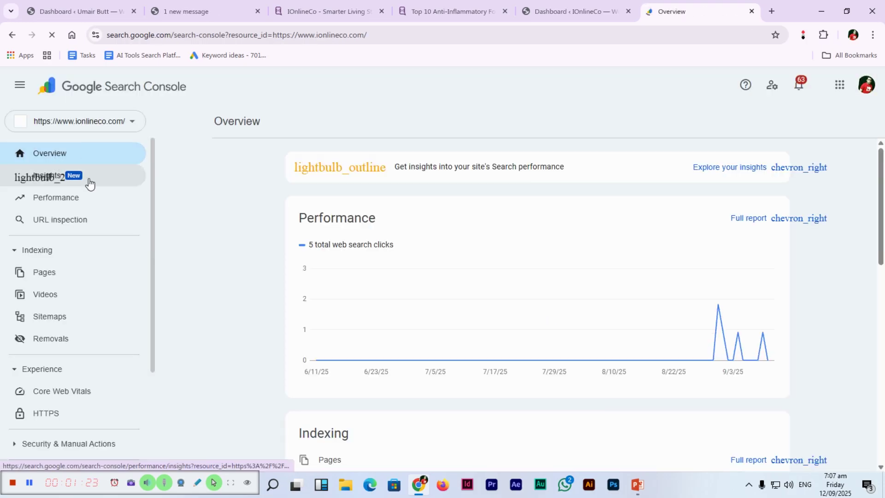
Add a URL-prefix property using the portfolio site's copied address, and continue to verification.
left_click(99, 125)
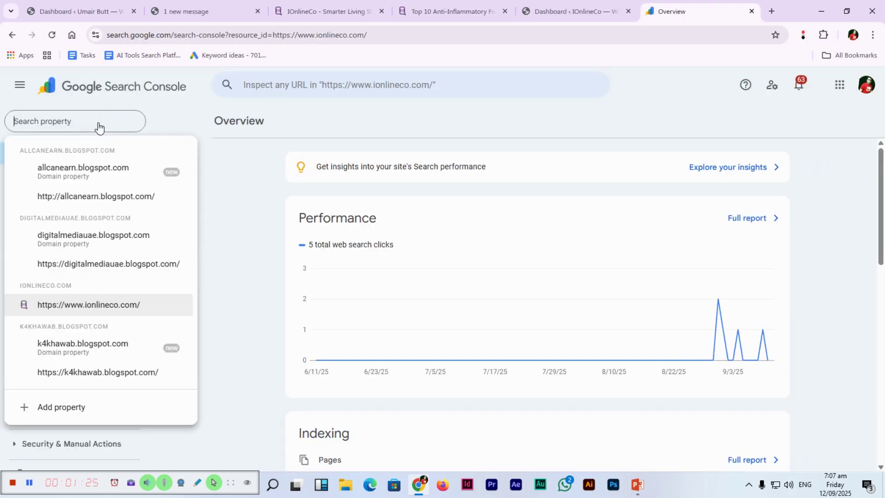
scroll(96, 333, "down", 2)
left_click(74, 408)
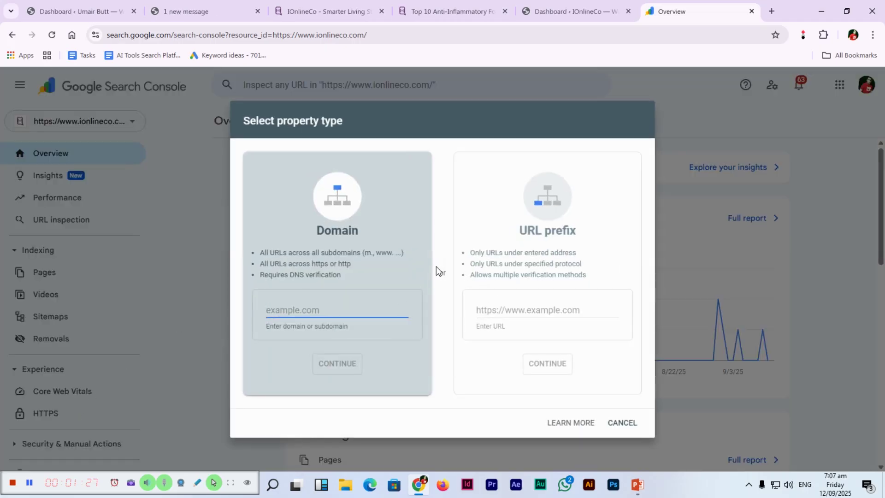
left_click(508, 309)
left_click(296, 6)
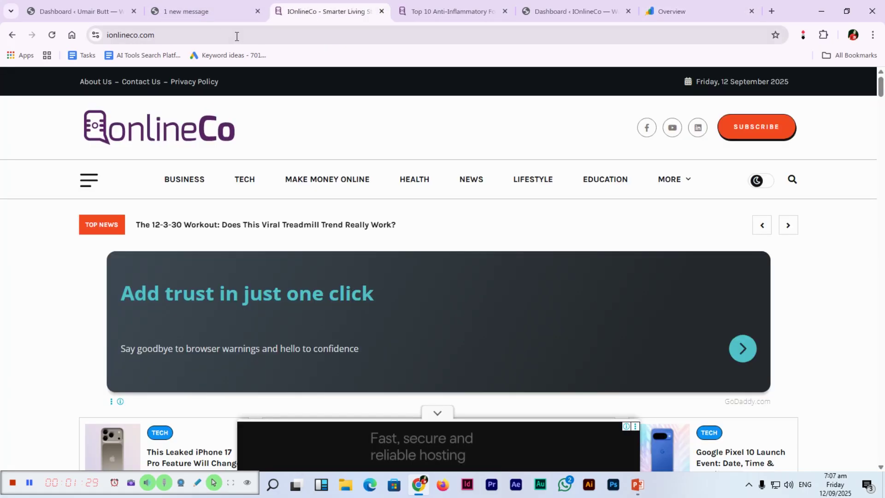
left_click(206, 10)
left_click(206, 33)
key("ctrl+c")
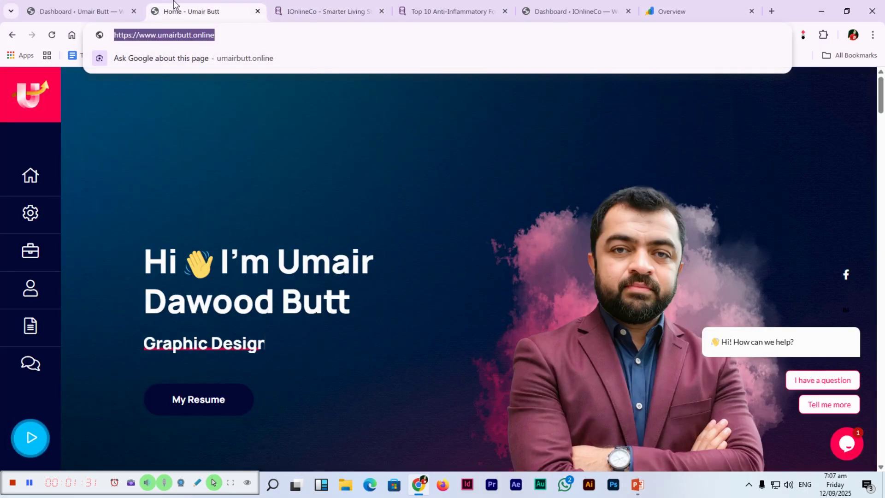
left_click(671, 11)
key("ctrl+v")
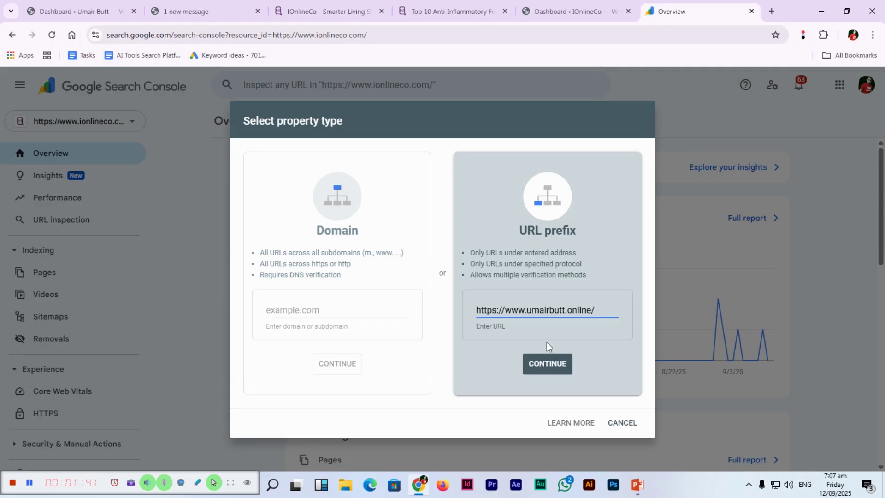
left_click(548, 363)
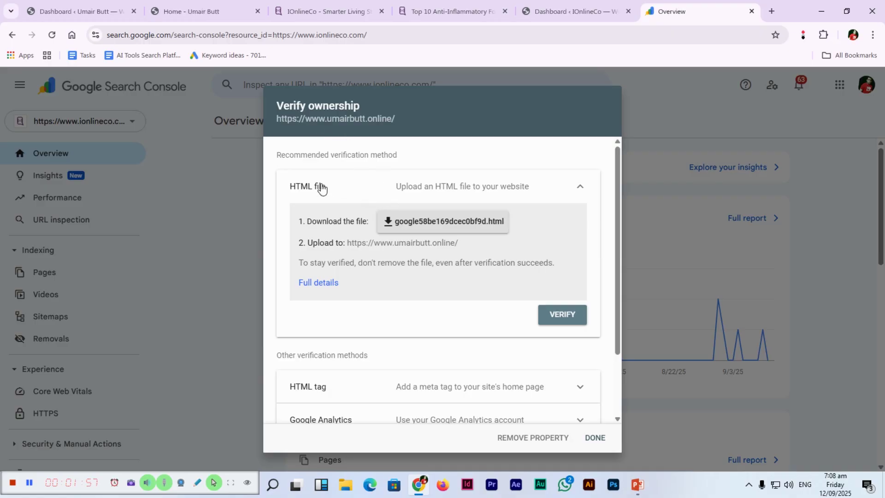
Expand the HTML tag verification method and copy its meta tag.
scroll(427, 211, "down", 2)
left_click(430, 306)
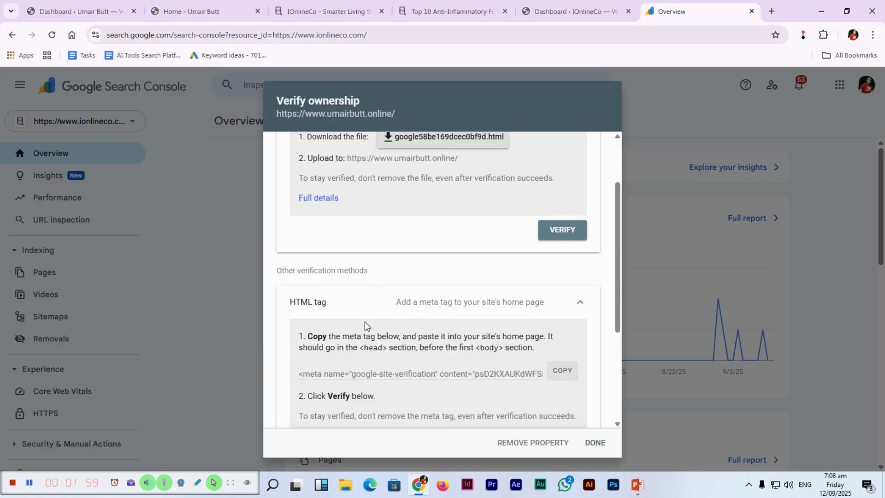
scroll(366, 325, "down", 2)
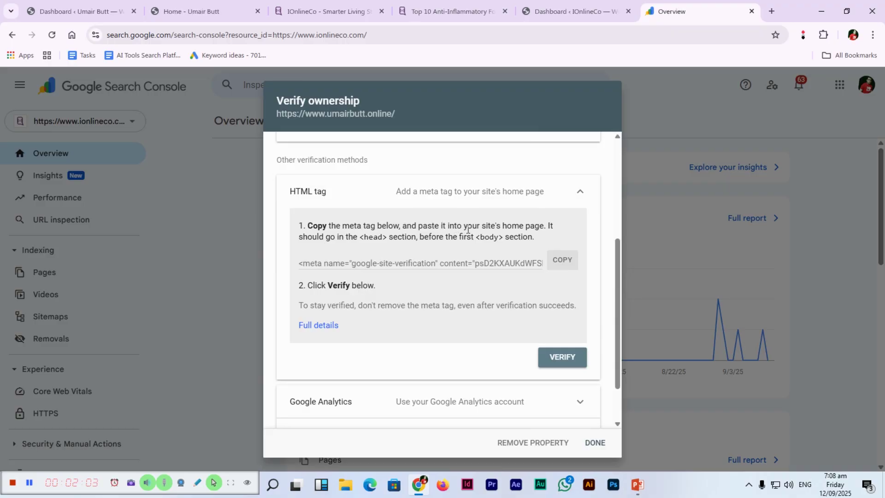
left_click(563, 260)
Go from the portfolio site to the WordPress Plugins > Add Plugin page.
left_click(202, 12)
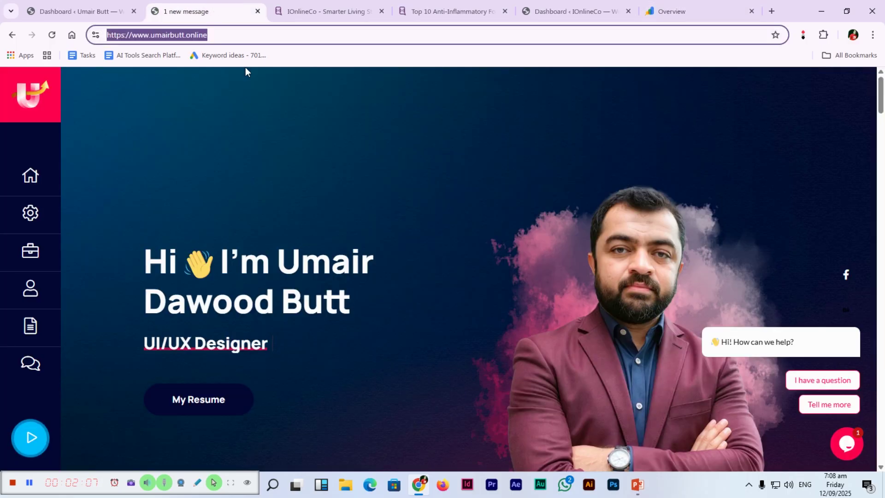
left_click(76, 11)
scroll(90, 323, "down", 2)
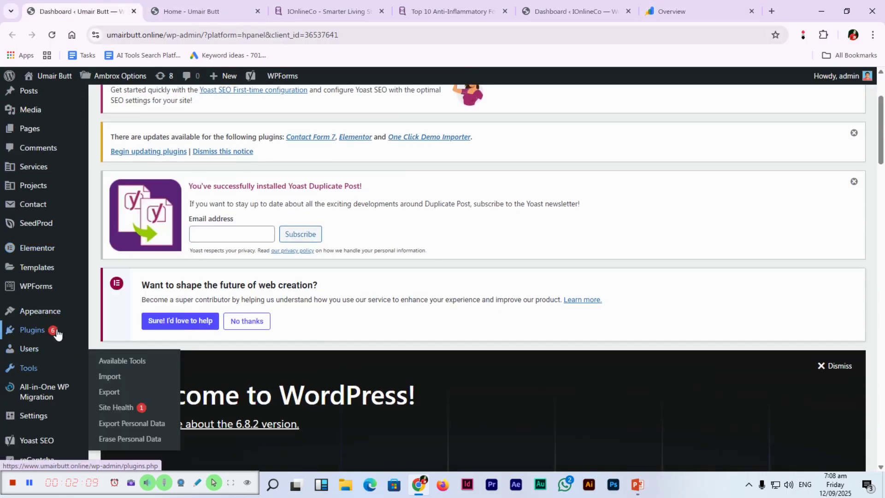
mouse_move(57, 330)
scroll(57, 333, "down", 2)
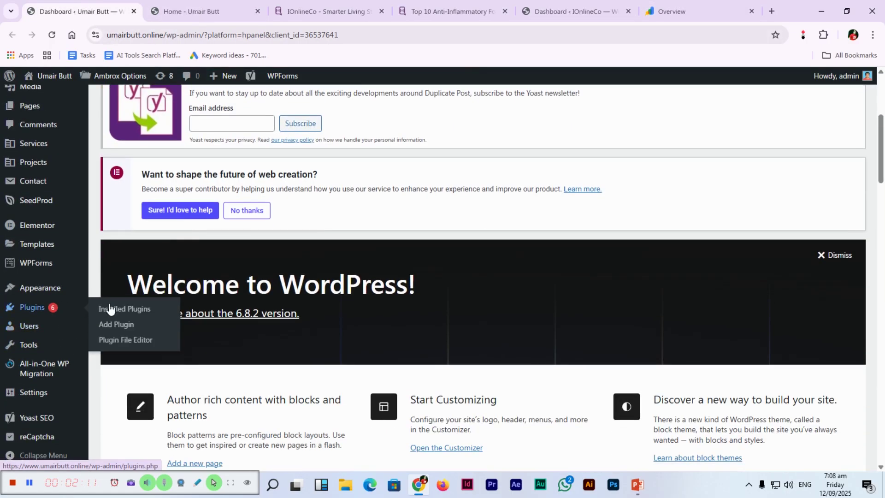
left_click(125, 330)
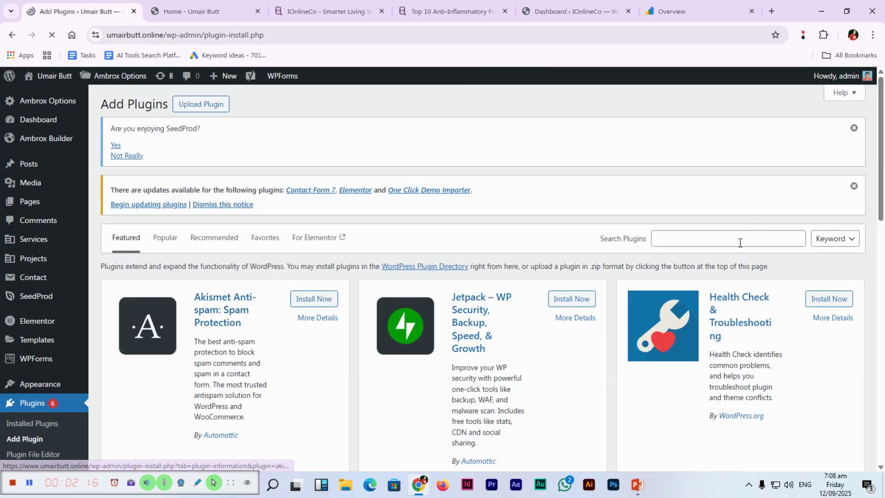
Search 'insert header and fo', then install and activate the WPCode plugin.
left_click(738, 240)
type("ins")
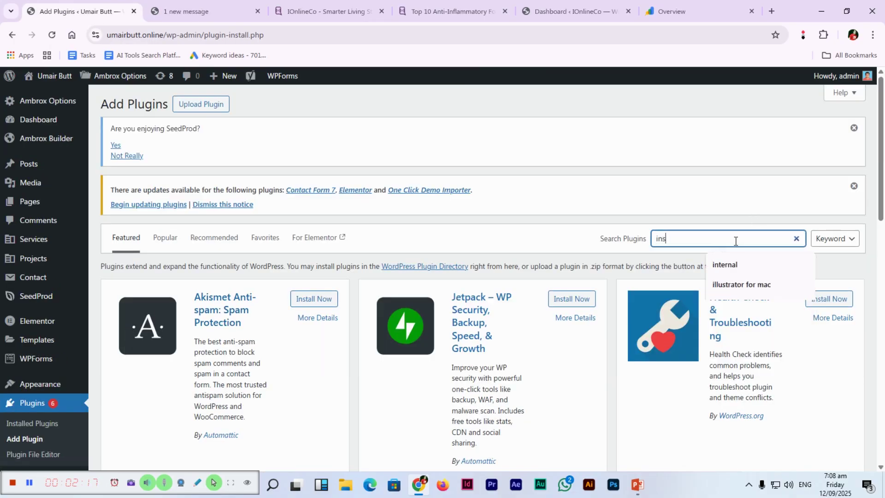
type("ert header a")
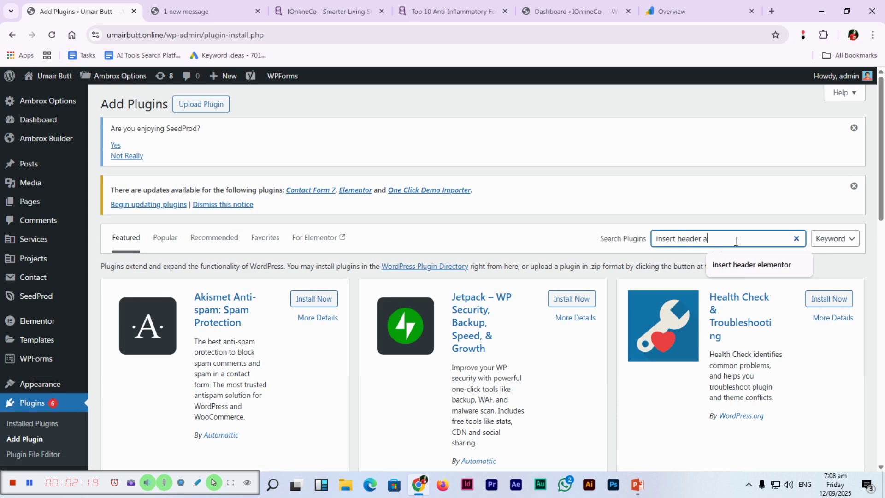
type("nd footer")
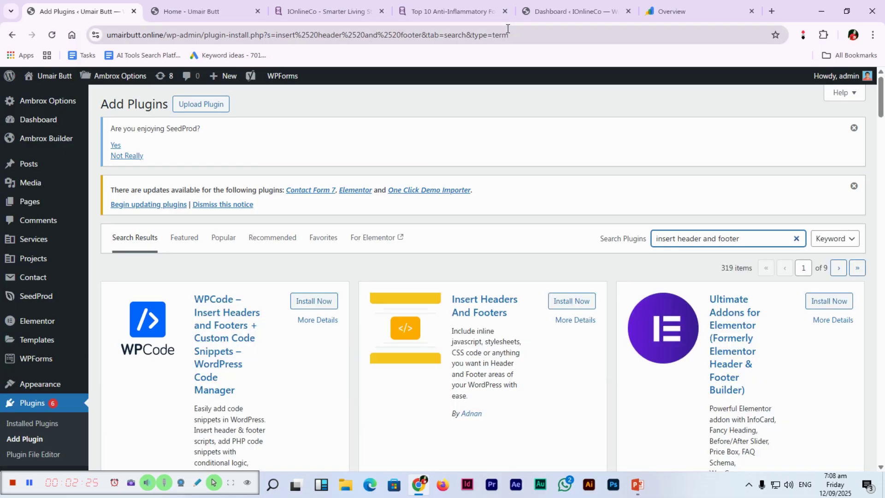
scroll(220, 268, "down", 3)
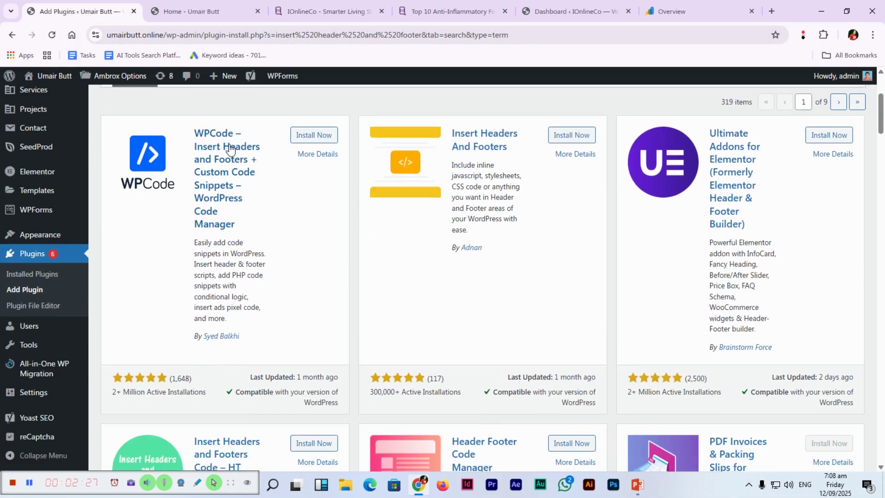
left_click(319, 137)
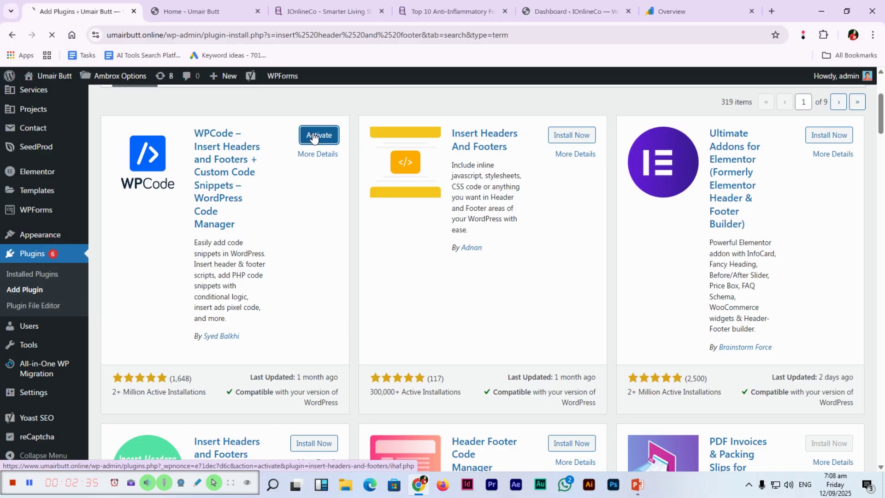
left_click(313, 137)
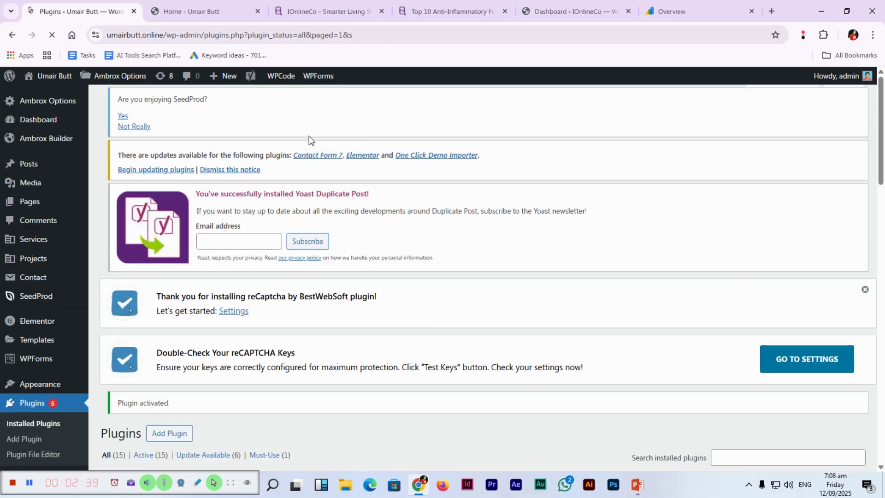
Paste the Google verification meta tag into WPCode's Header box and save changes.
scroll(242, 251, "down", 6)
mouse_move(72, 398)
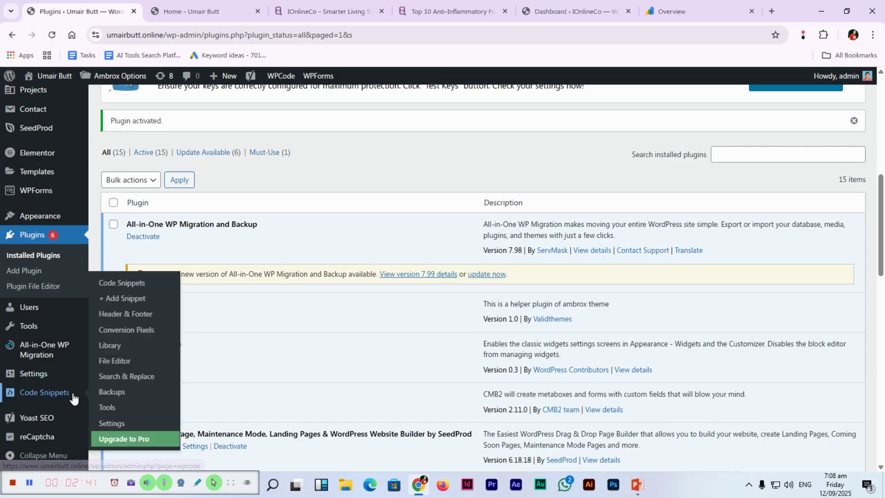
left_click(134, 316)
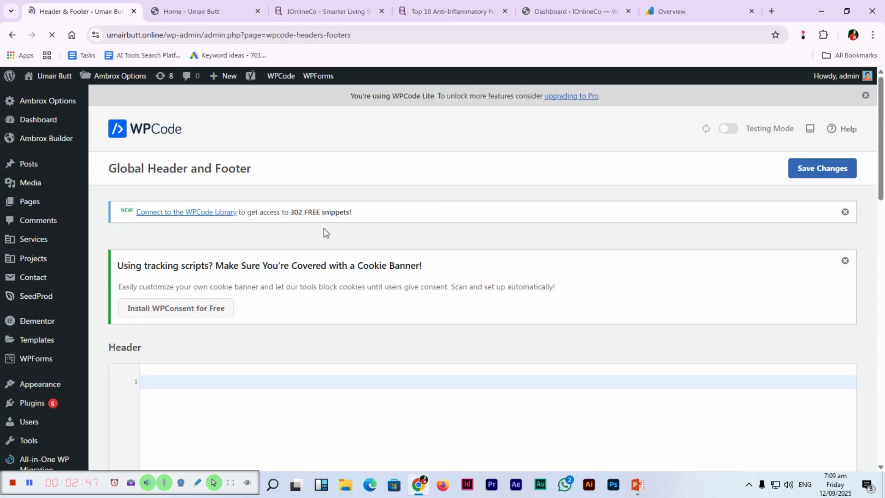
scroll(308, 300, "down", 2)
key("ctrl+v")
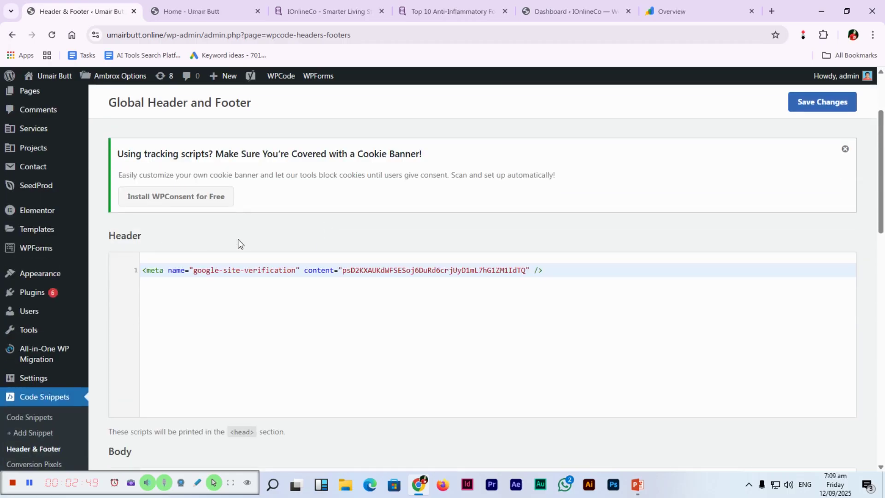
left_click(677, 5)
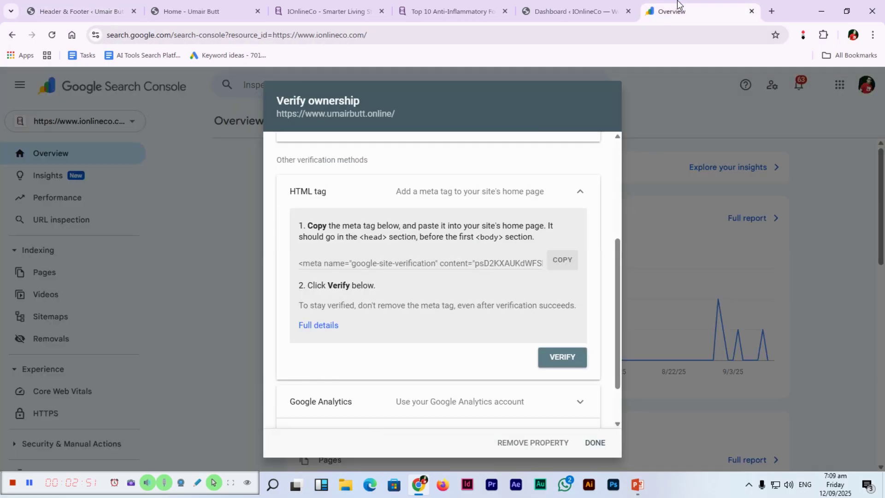
left_click(78, 11)
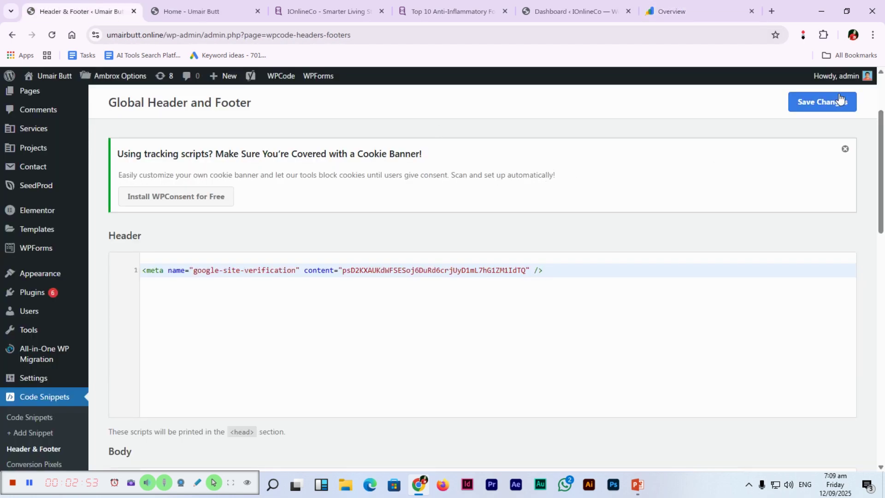
left_click(825, 105)
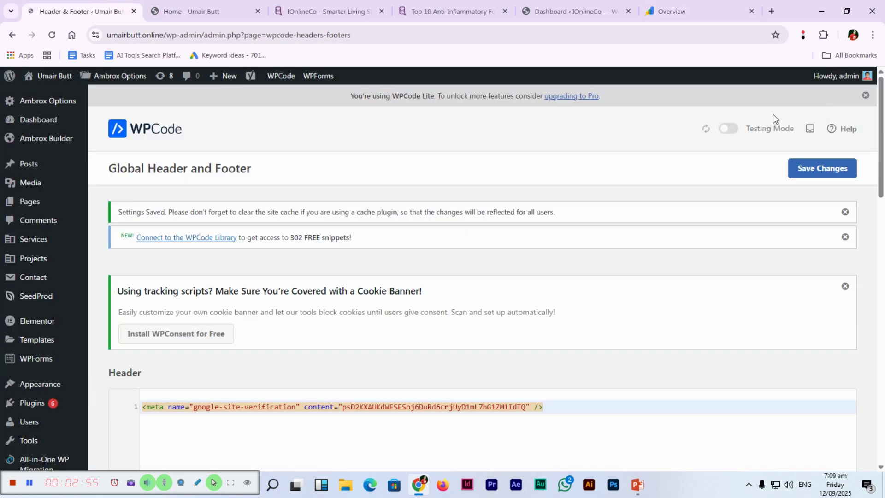
mouse_move(660, 1)
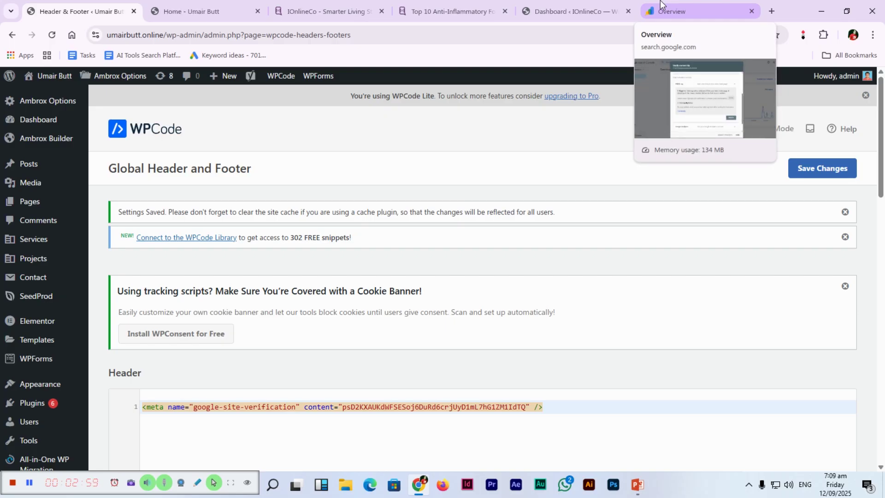
left_click(660, 2)
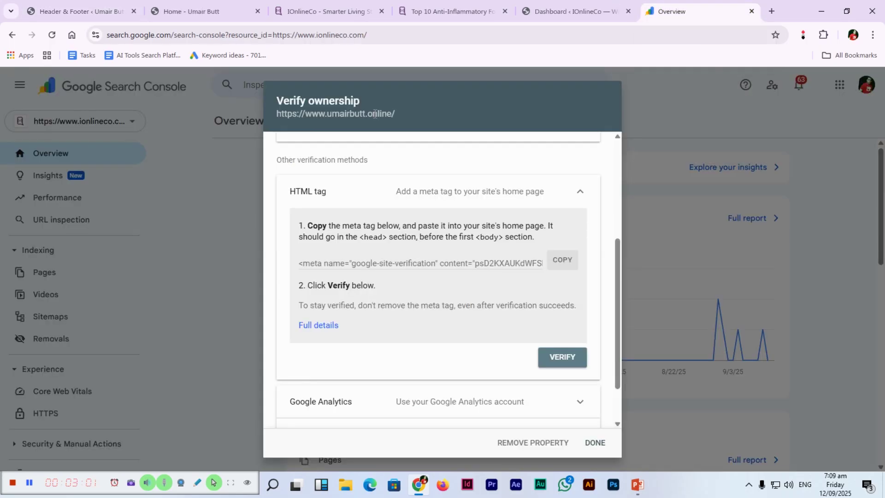
Verify ownership via the HTML tag, open the verified property, and return to PowerPoint.
scroll(417, 254, "down", 2)
scroll(419, 256, "up", 2)
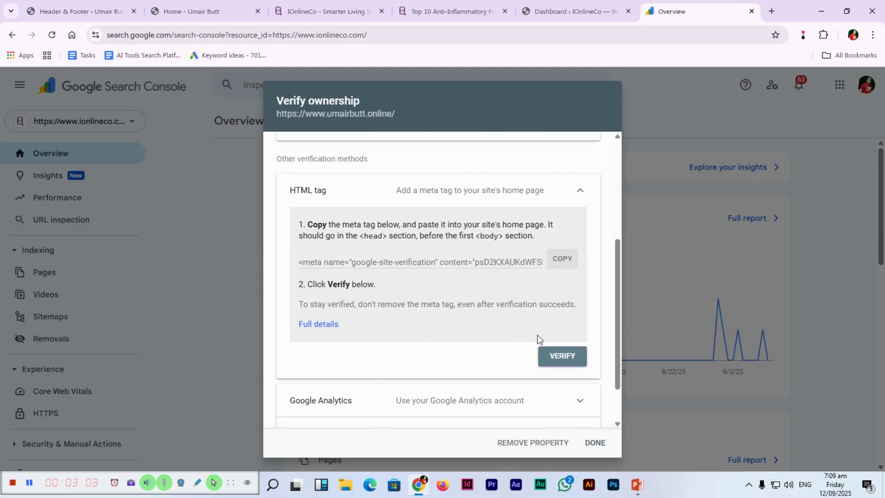
left_click(563, 358)
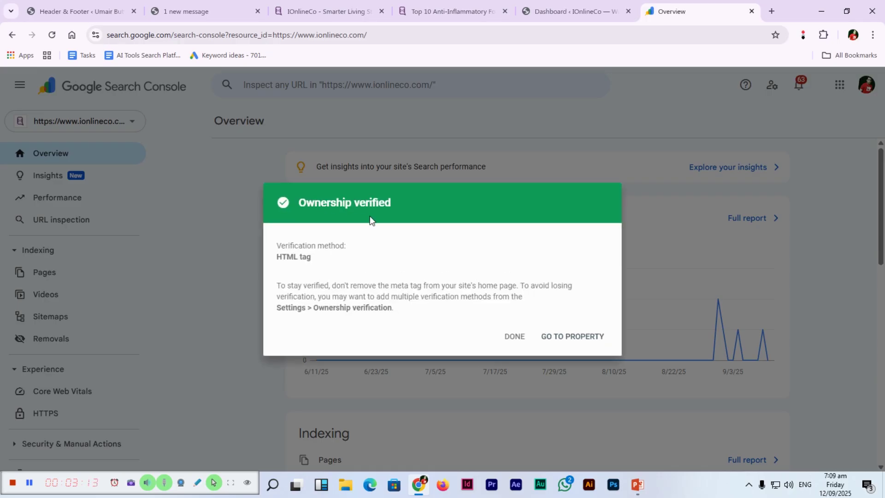
left_click(561, 336)
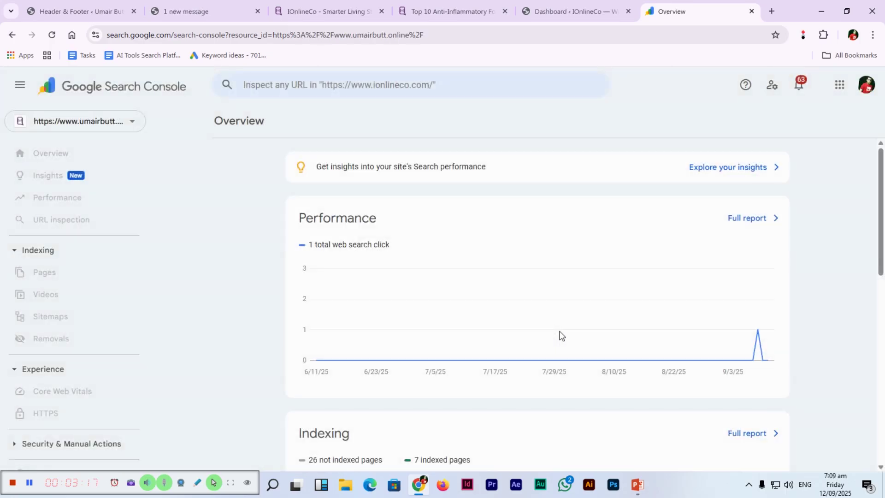
left_click(642, 479)
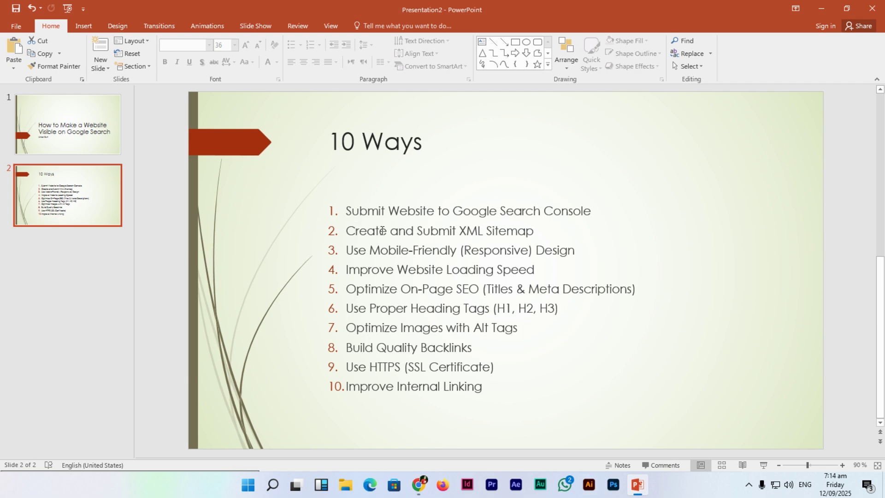
Leave the '10 Ways' slide for the WordPress Installed Plugins page in Chrome.
key("alt+Tab")
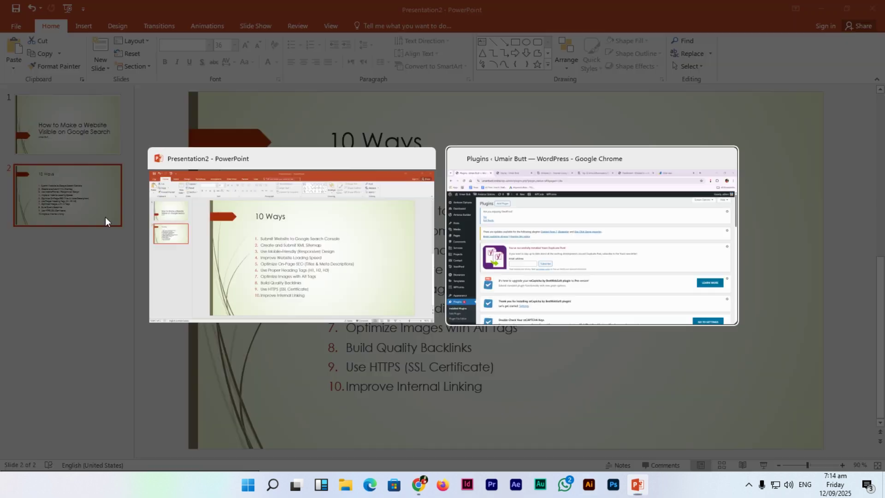
Navigate Yoast SEO's sidebar menu, dismiss the Premium promotion, and reach the Site features settings.
scroll(220, 315, "down", 12)
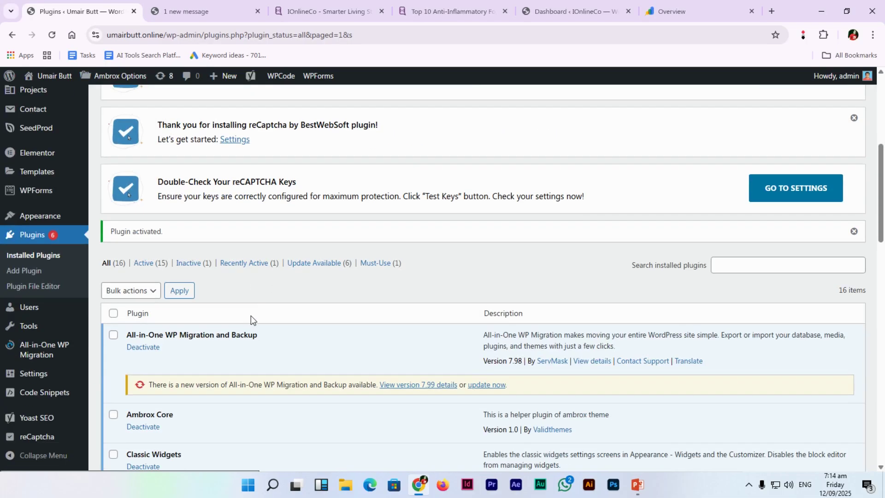
scroll(287, 288, "down", 13)
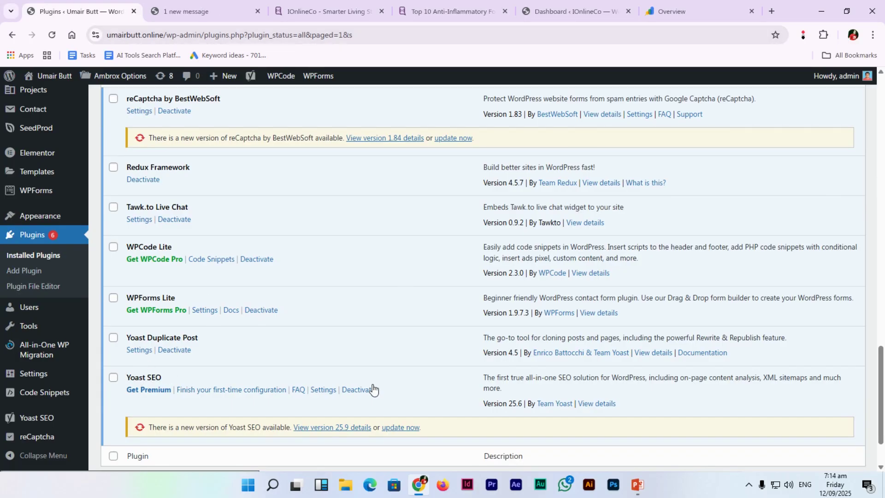
scroll(230, 396, "down", 1)
mouse_move(45, 418)
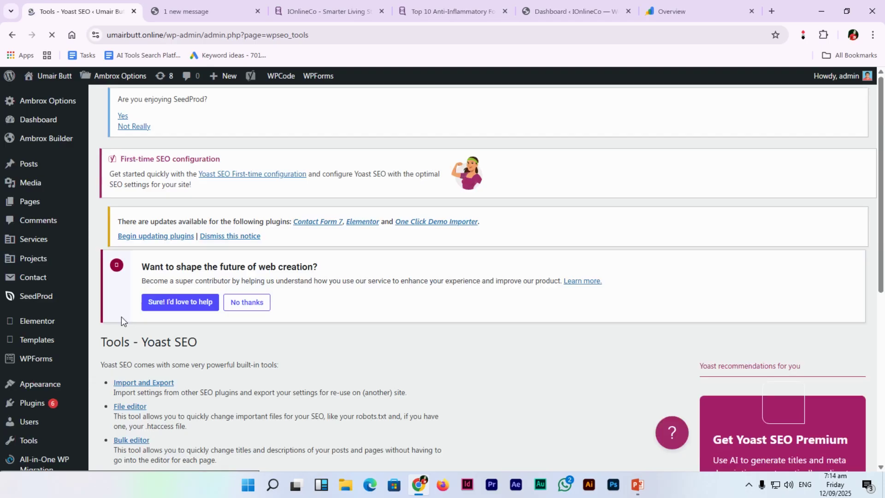
scroll(163, 330, "down", 4)
scroll(163, 331, "down", 4)
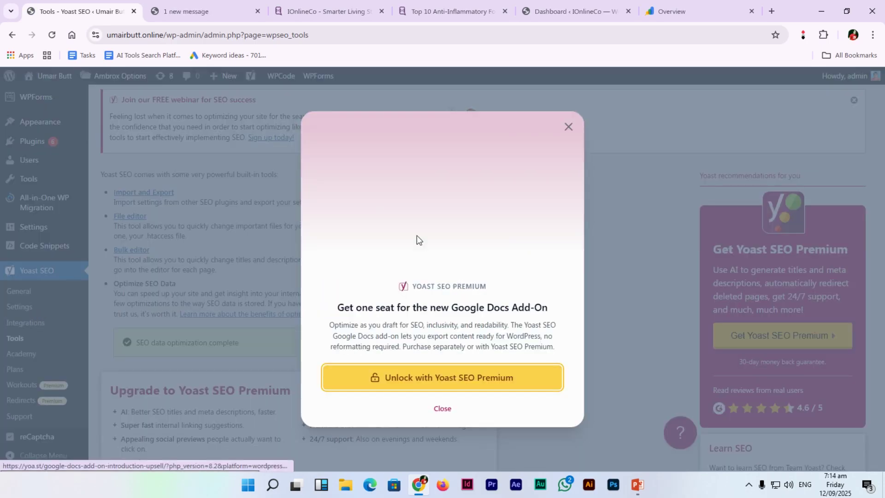
left_click(561, 130)
left_click(31, 295)
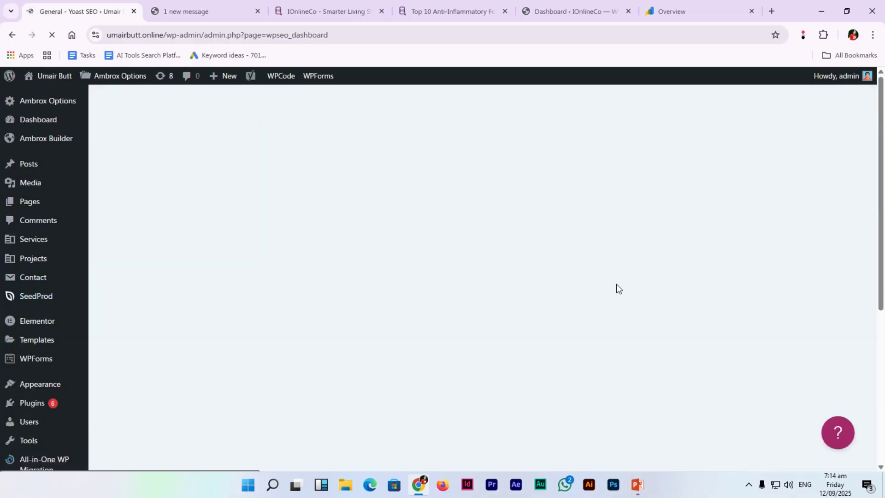
scroll(316, 290, "down", 5)
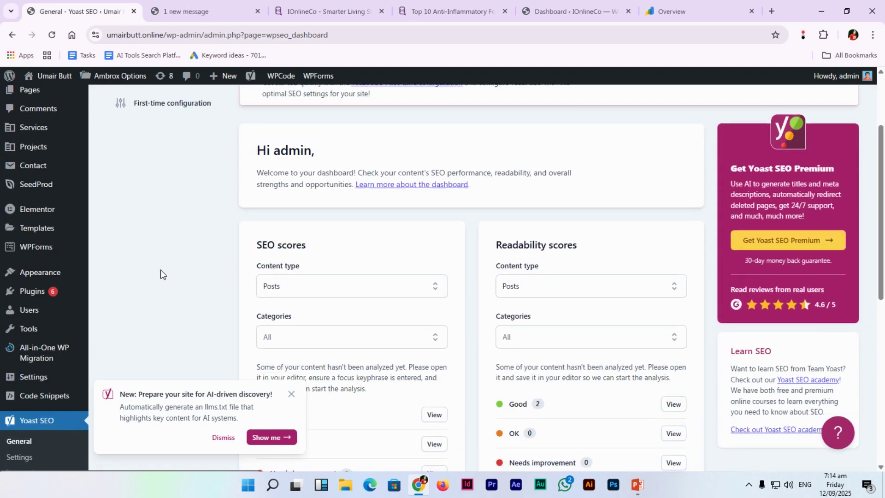
scroll(193, 270, "up", 5)
scroll(196, 270, "down", 7)
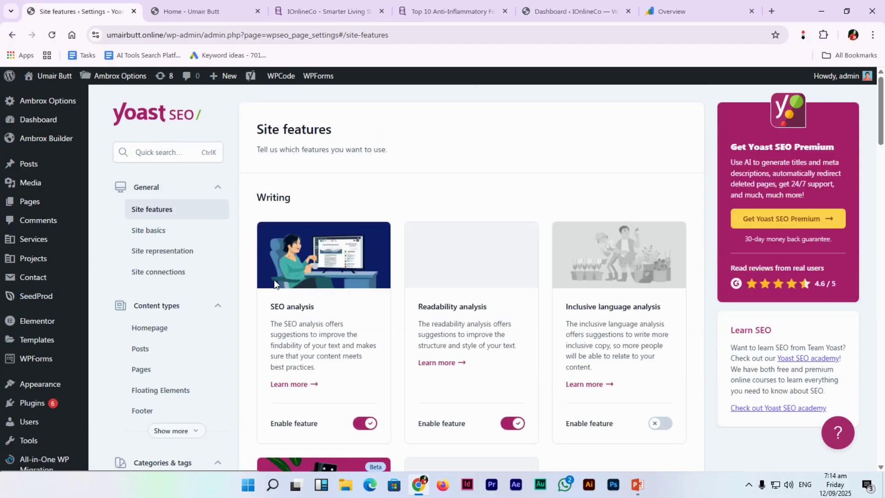
Find 'sitemap' on the page and open the Yoast XML sitemap in a new tab.
scroll(265, 293, "down", 1)
scroll(267, 294, "down", 2)
key("ctrl+f")
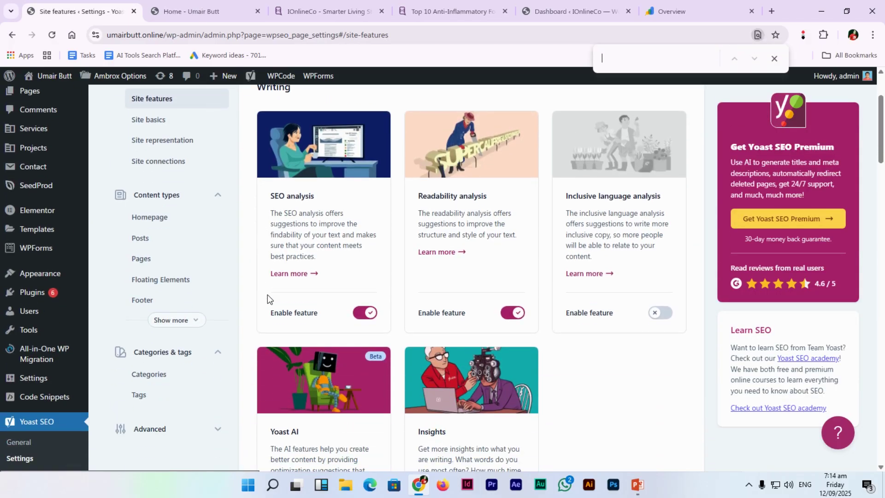
type("sitemap")
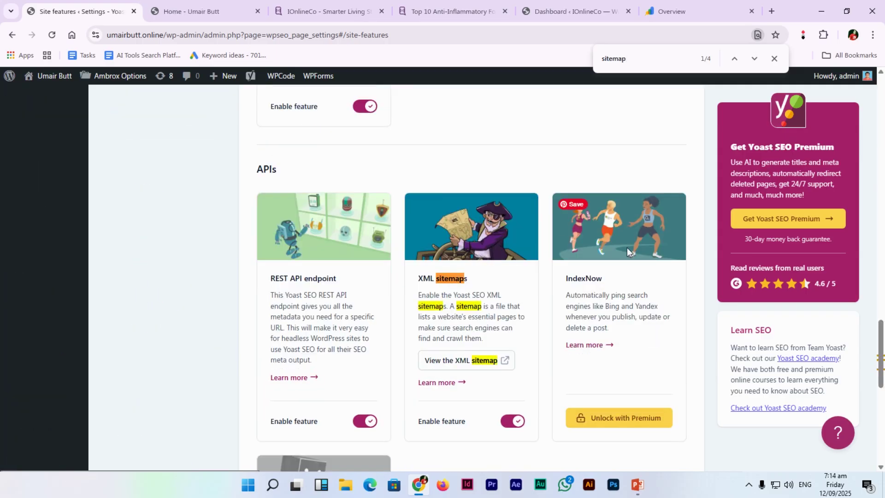
right_click(457, 363)
left_click(503, 234)
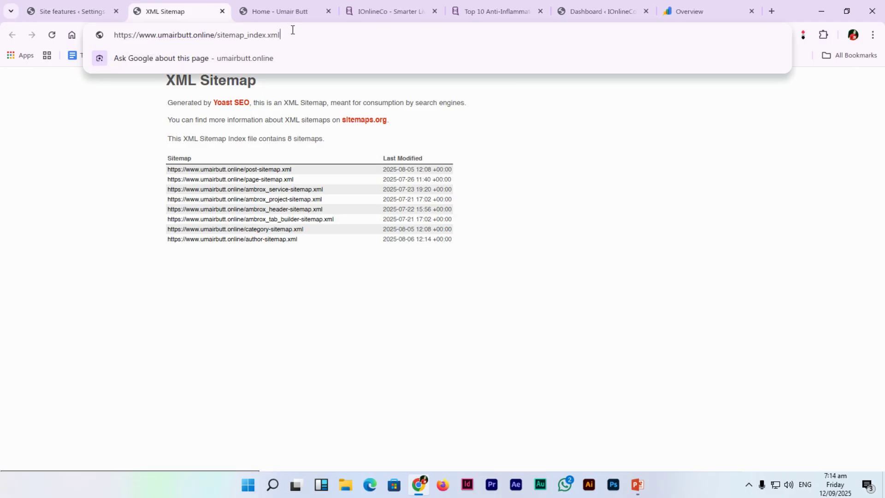
Select the sitemap URL, then bring up the Search Console Overview tab.
key("ctrl+a")
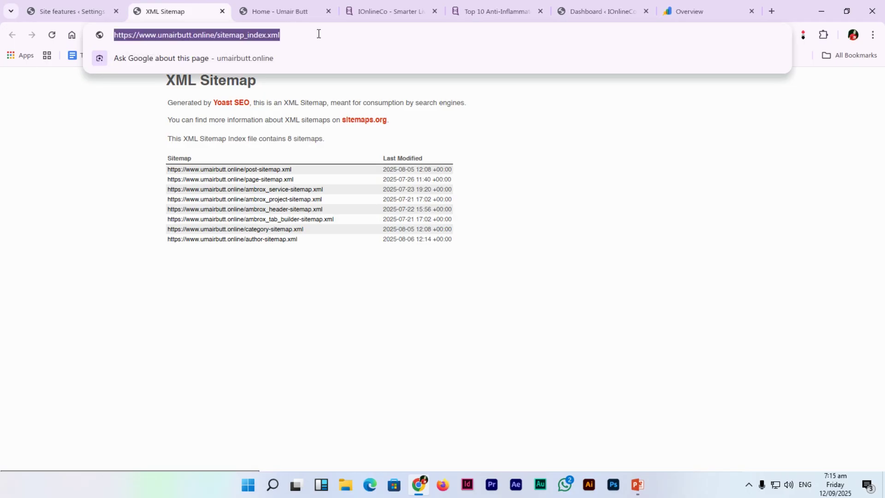
key("alt+Tab")
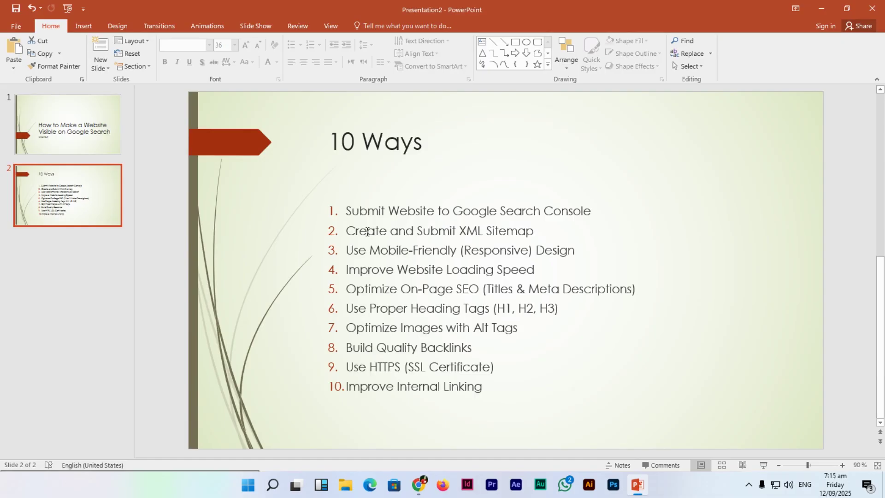
key("alt+Tab")
left_click(686, 5)
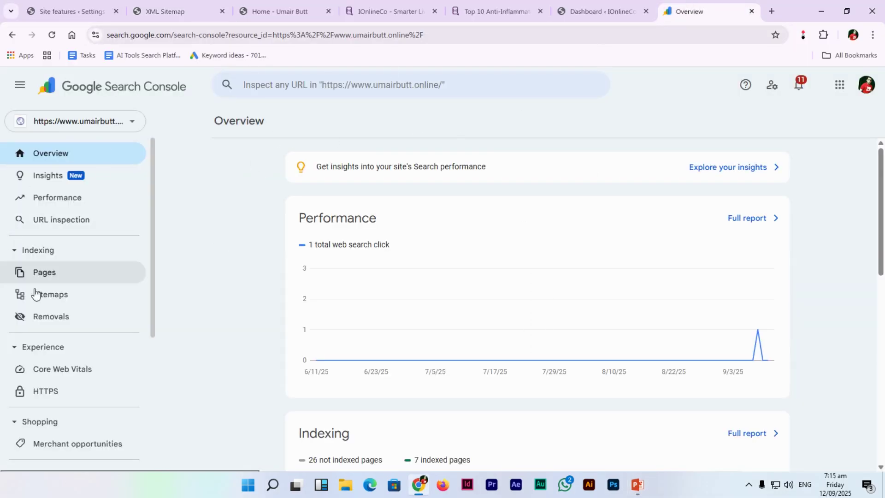
Open the Search Console Sitemaps report and place the cursor in 'Enter sitemap URL'.
left_click(71, 300)
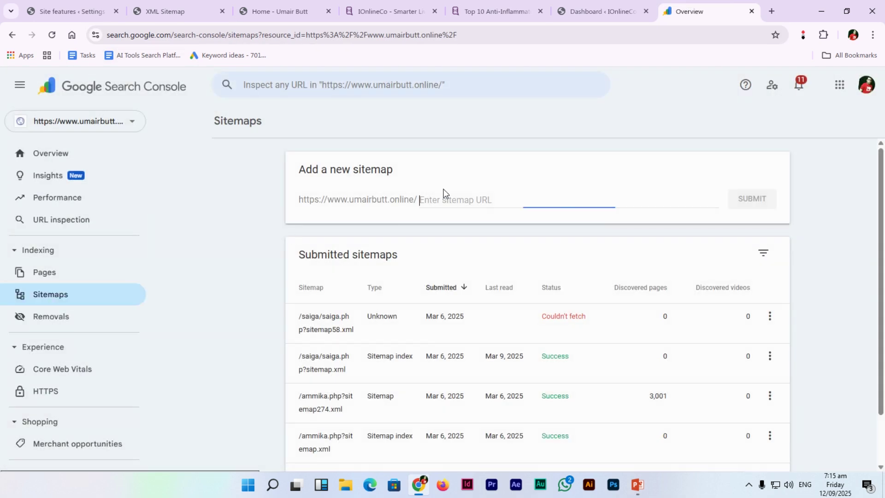
left_click(460, 87)
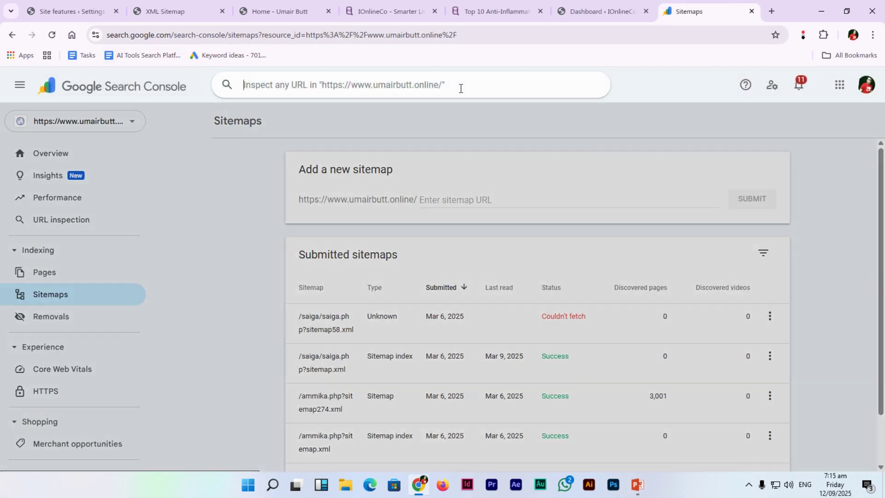
left_click(479, 199)
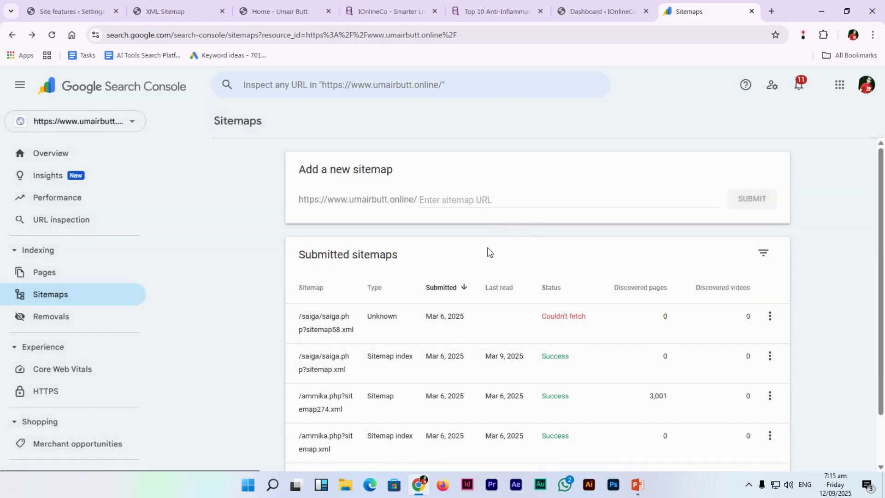
left_click(473, 202)
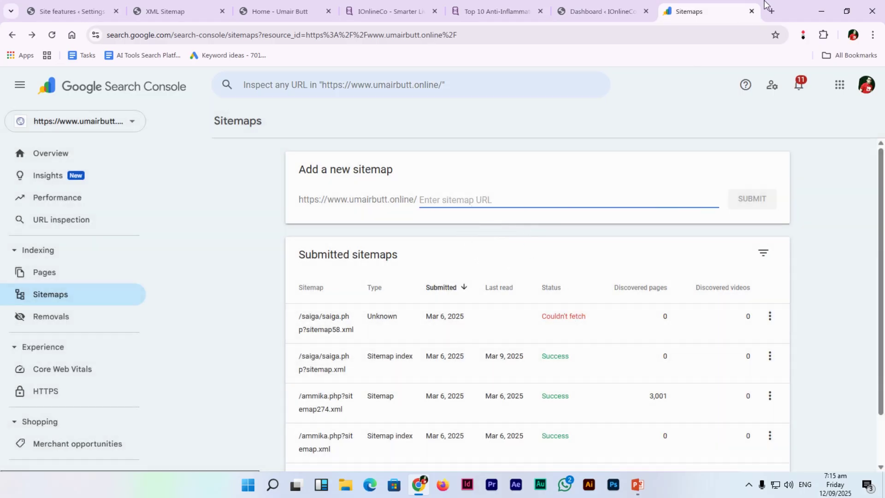
Copy sitemap_index.xml from the Yoast sitemap tab, paste it in and submit it.
left_click(153, 14)
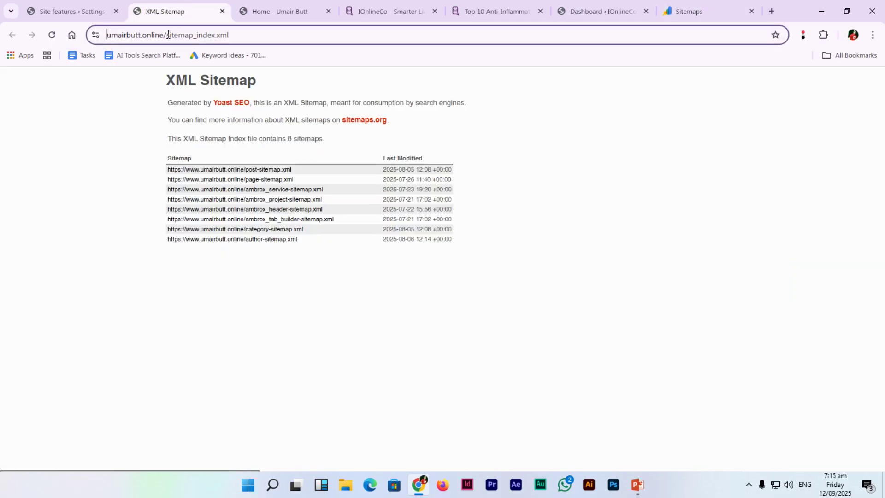
left_click_drag(167, 35, 305, 30)
key("ctrl+c")
key("ctrl+Page_Up")
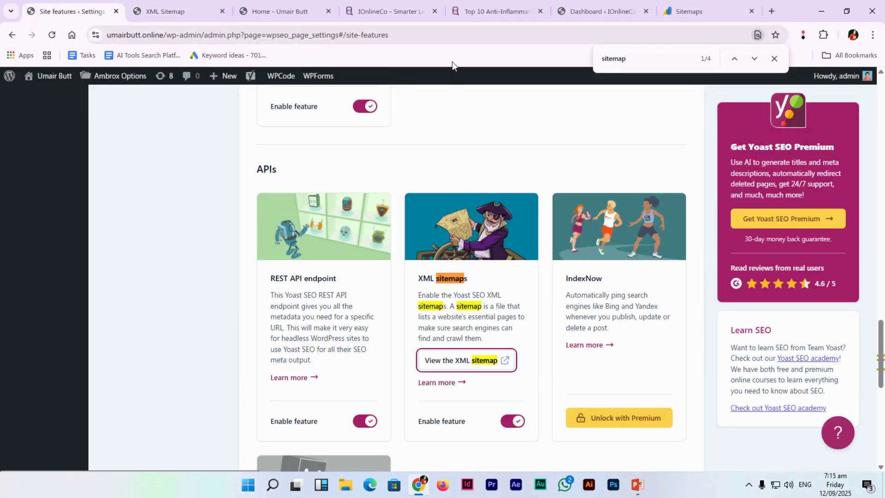
left_click(180, 11)
left_click(710, 11)
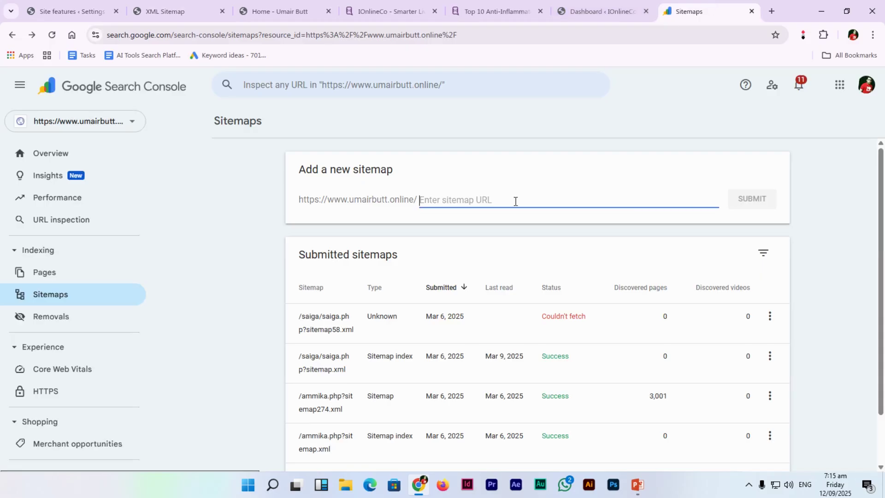
key("ctrl+v")
left_click(748, 202)
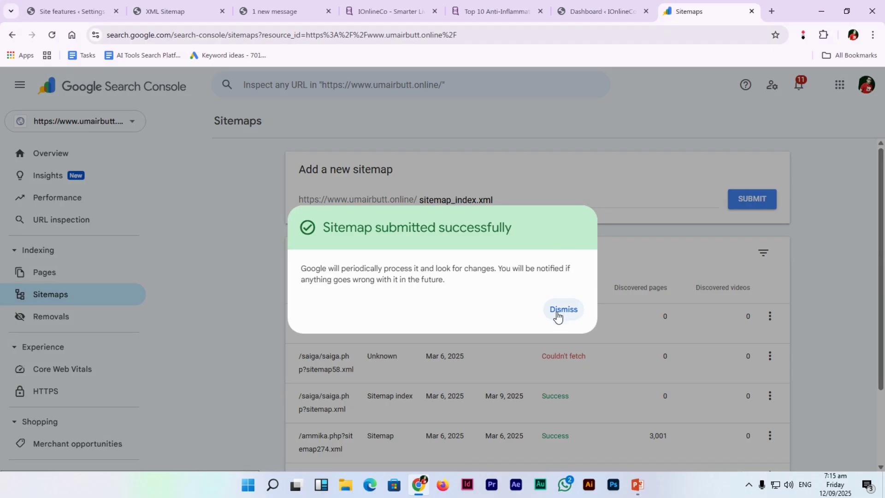
left_click(557, 315)
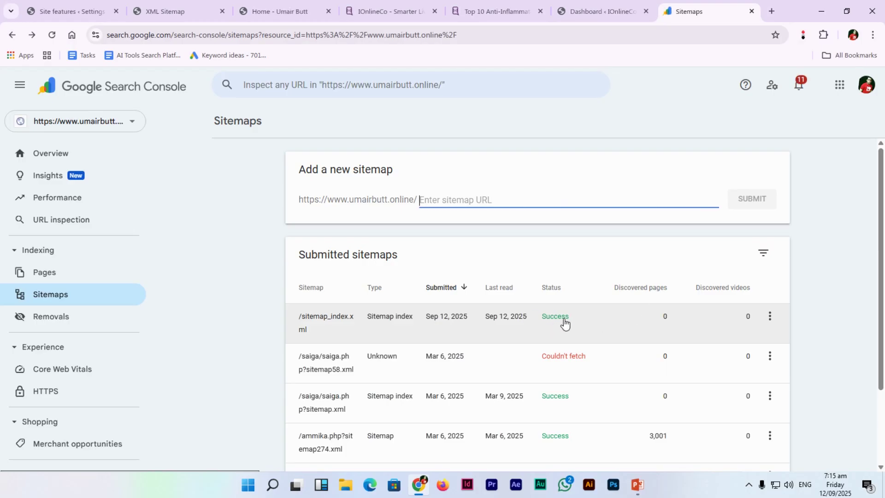
Remove the old /ammika.php?sitemap.xml and /ammika.php?sitemap274.xml sitemaps from Search Console.
scroll(599, 318, "down", 3)
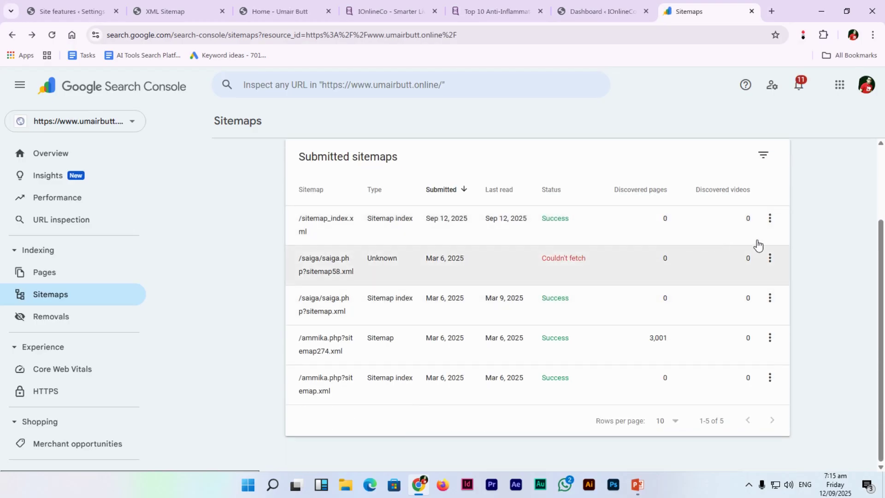
left_click(771, 379)
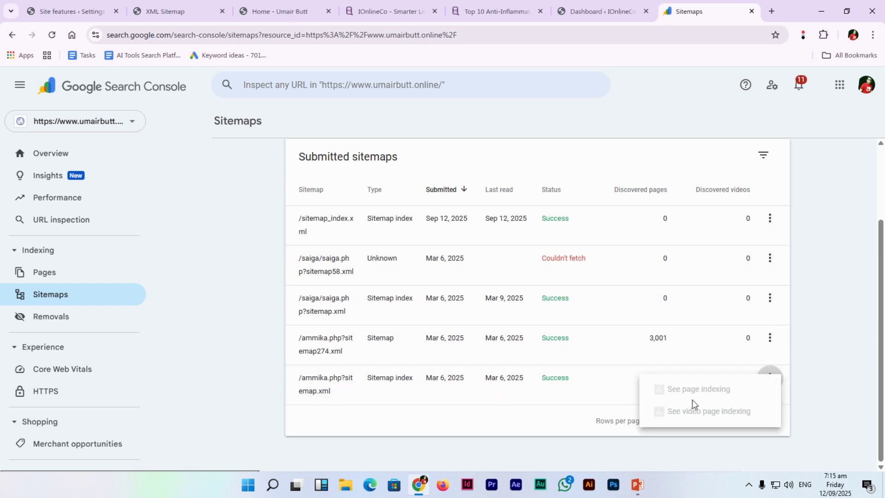
left_click(318, 382)
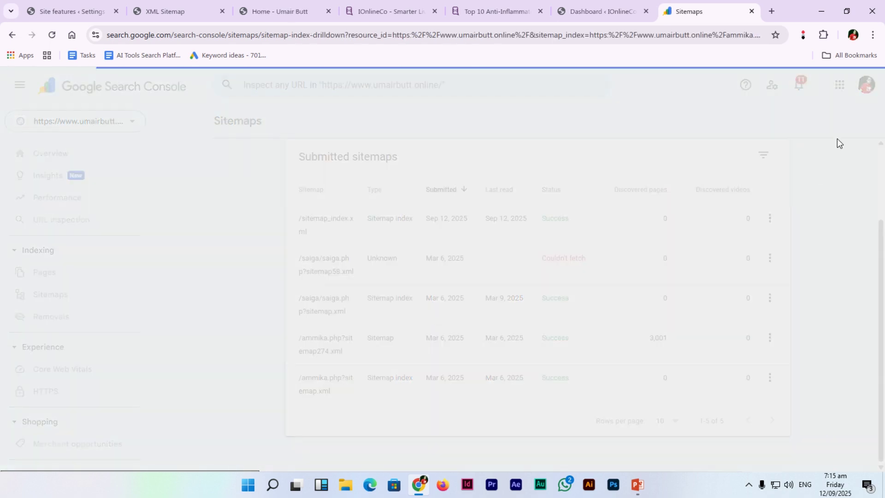
left_click(858, 121)
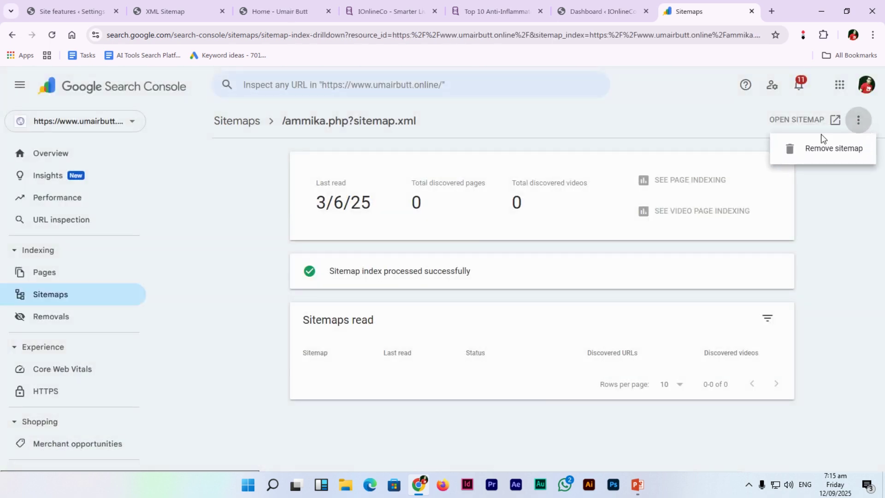
left_click(826, 144)
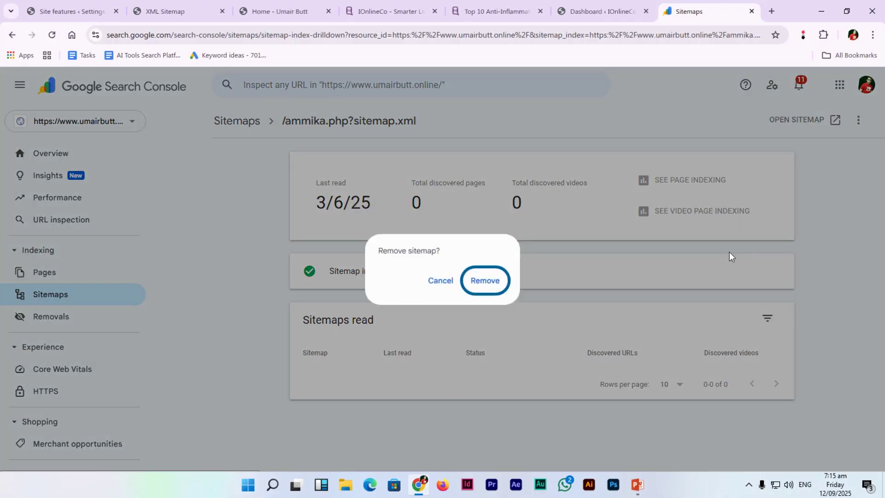
left_click(484, 280)
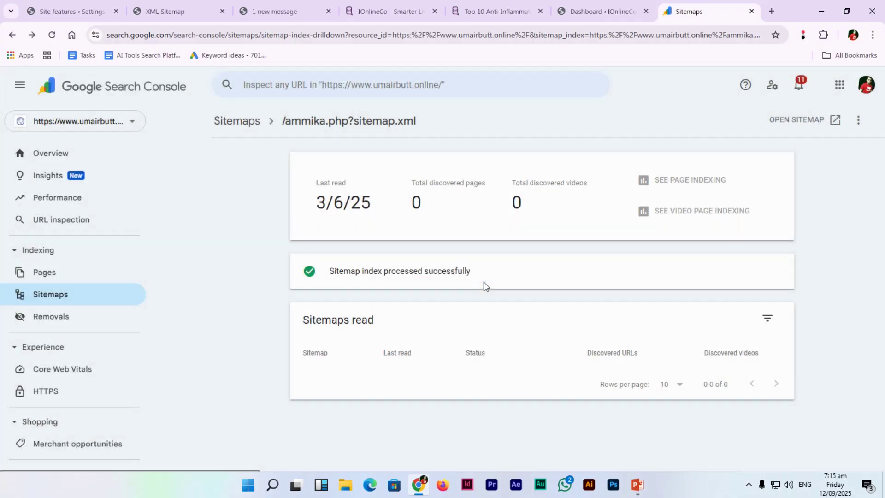
scroll(484, 286, "down", 1)
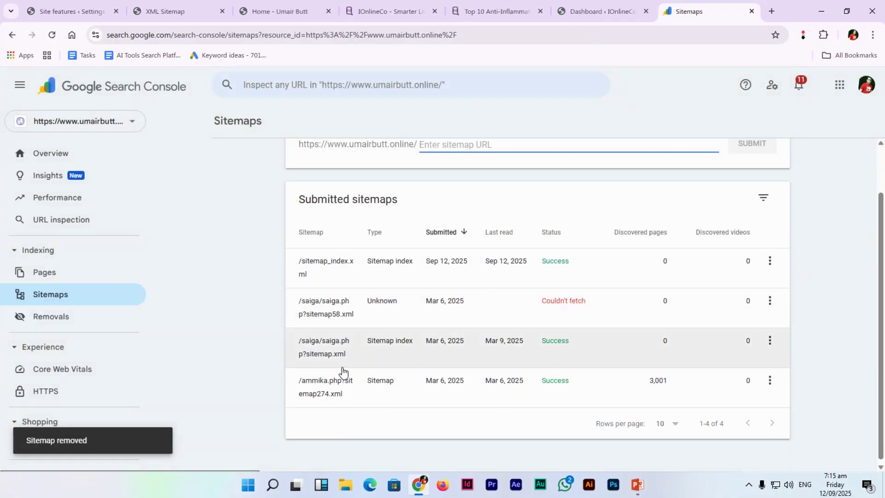
left_click(342, 392)
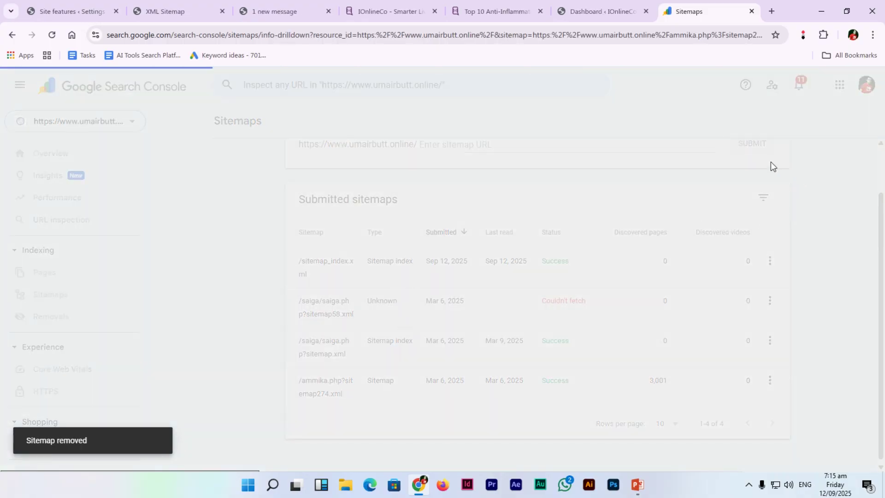
left_click(858, 122)
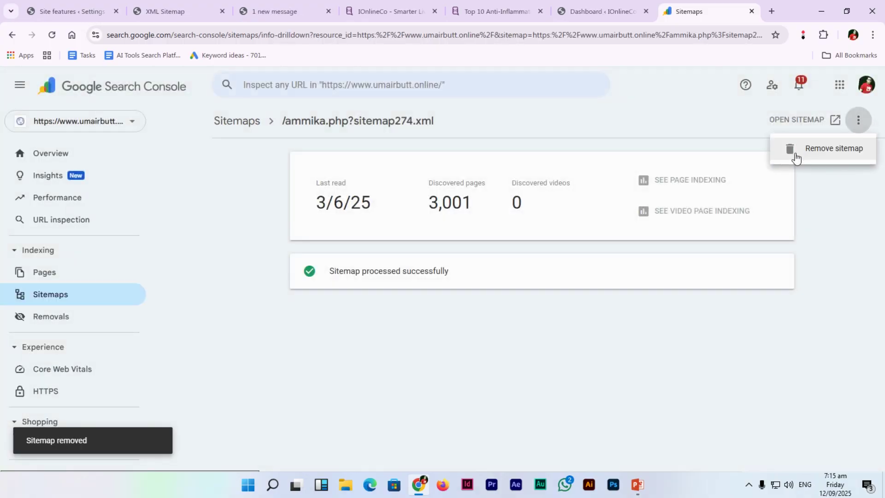
left_click(771, 152)
left_click(499, 284)
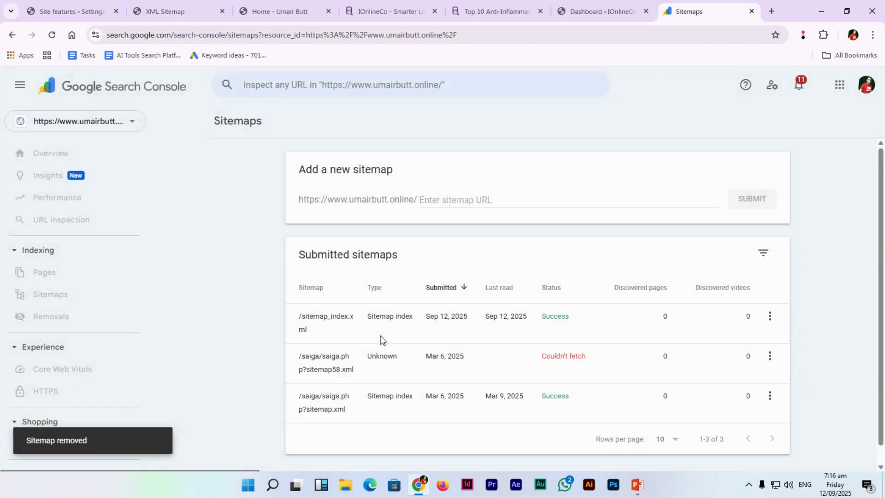
Remove the old /saiga/saiga.php?sitemap.xml and sitemap58.xml sitemaps from Search Console.
scroll(364, 357, "down", 1)
left_click(345, 384)
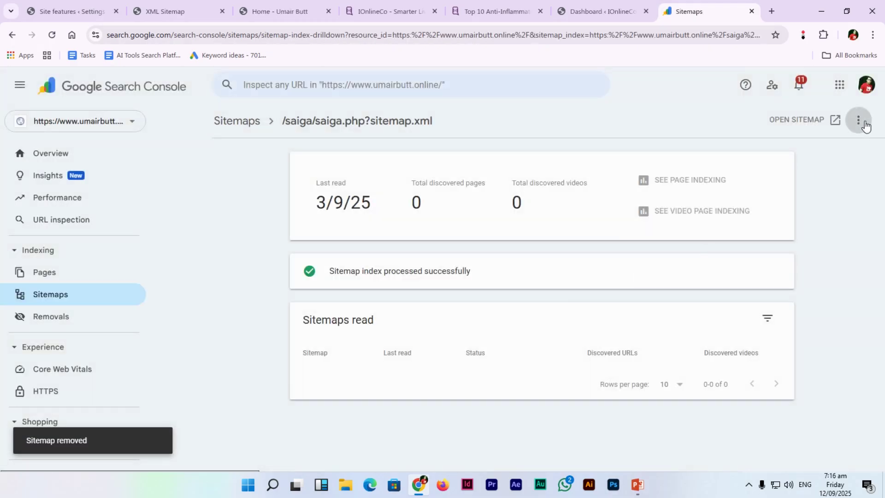
left_click(857, 120)
left_click(813, 148)
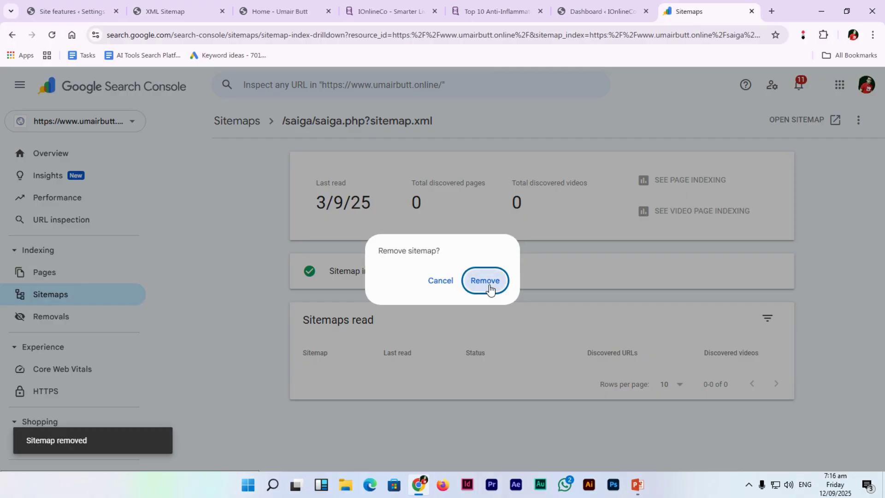
left_click(487, 283)
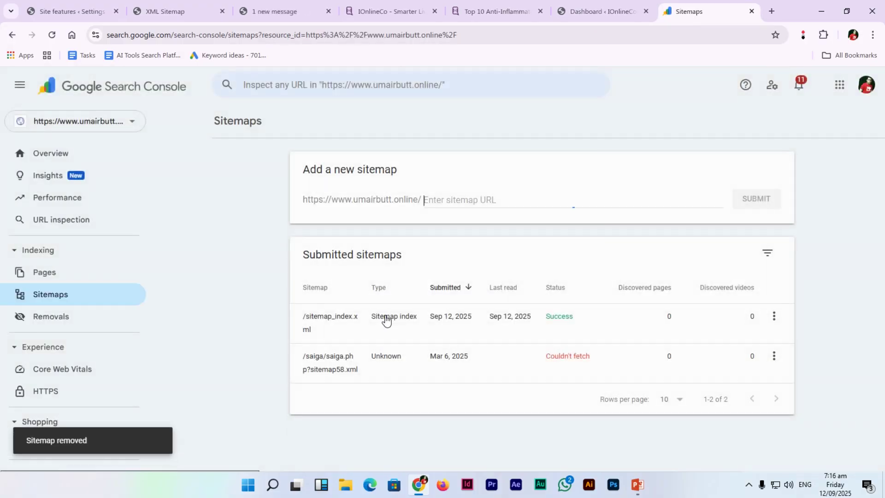
left_click(328, 364)
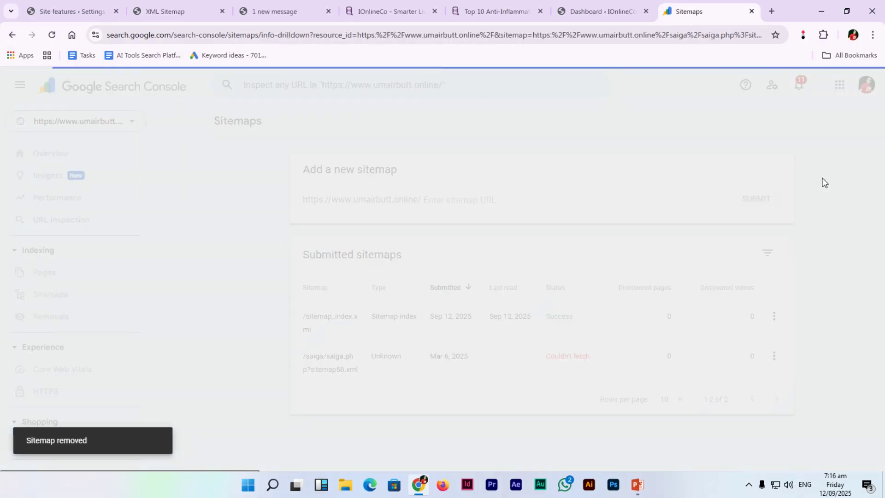
left_click(857, 121)
left_click(801, 147)
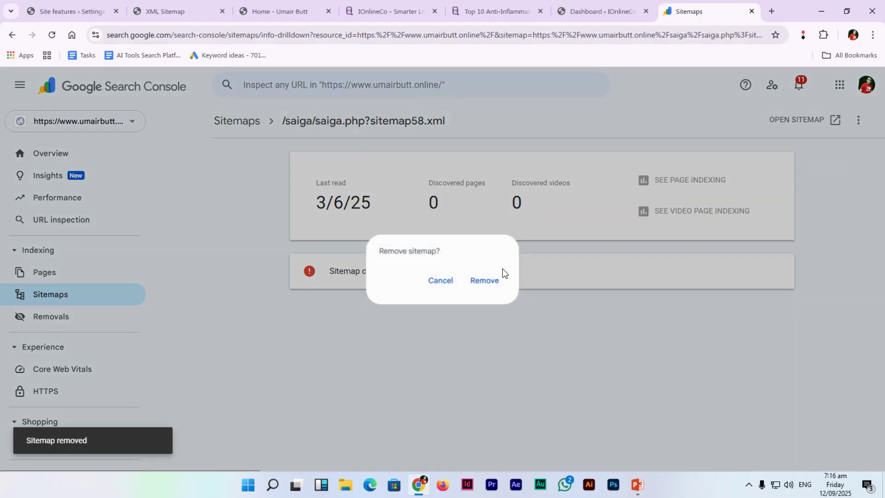
left_click(482, 285)
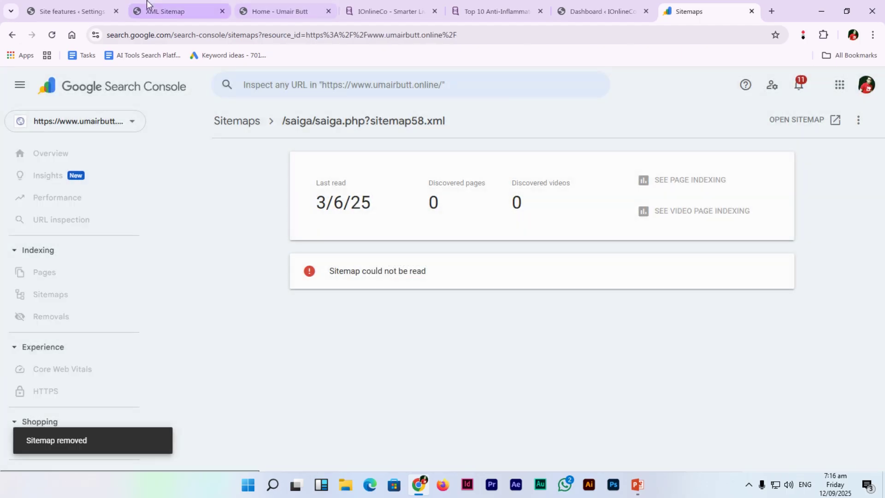
Go back to the Yoast SEO Site features settings tab.
left_click(147, 6)
left_click(88, 212)
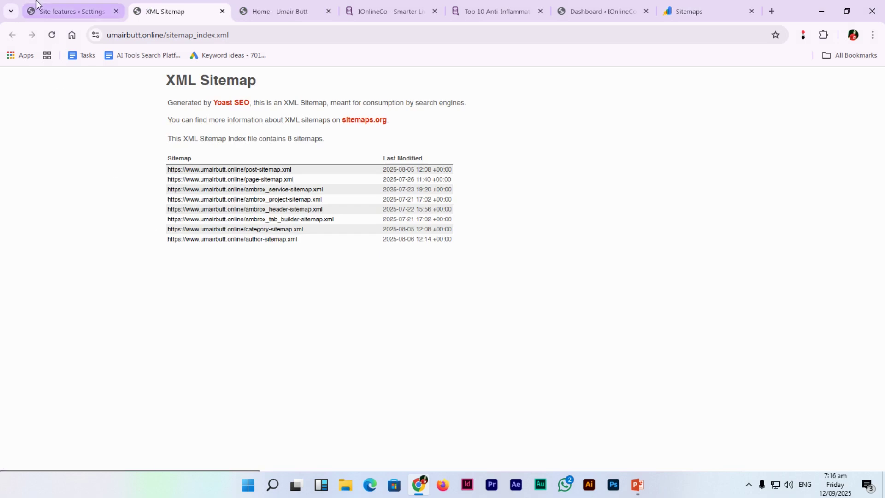
left_click(95, 5)
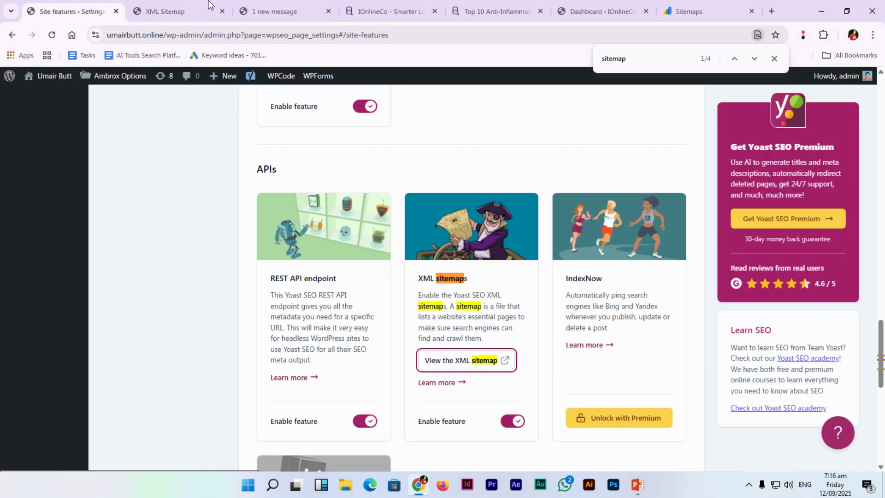
Compare the Yoast sitemap index and Site features tabs, then close the 'sitemap' find bar.
left_click(189, 10)
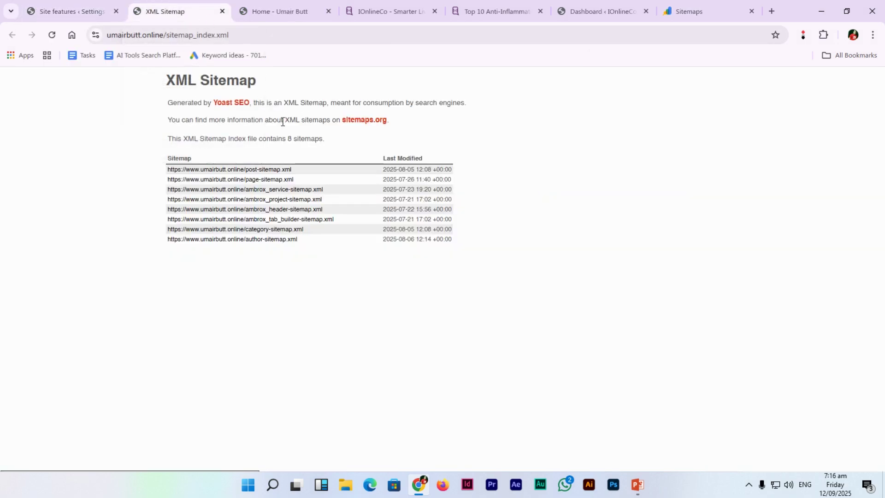
mouse_move(87, 4)
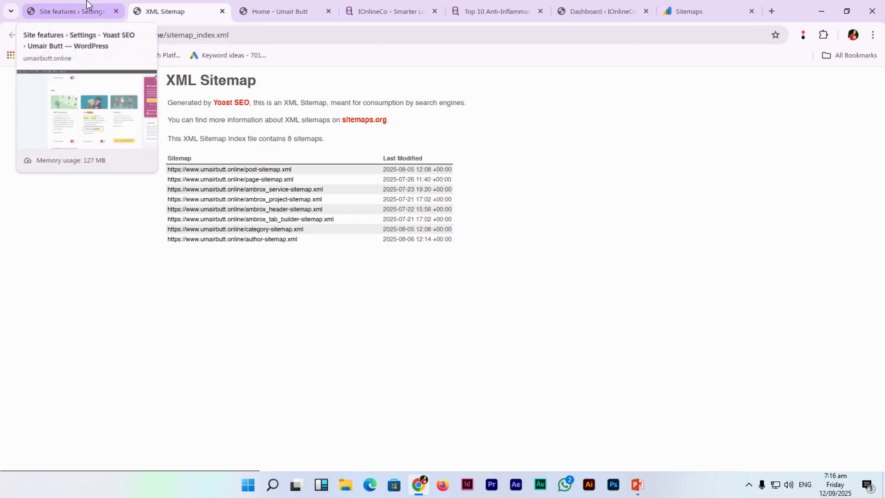
left_click(87, 4)
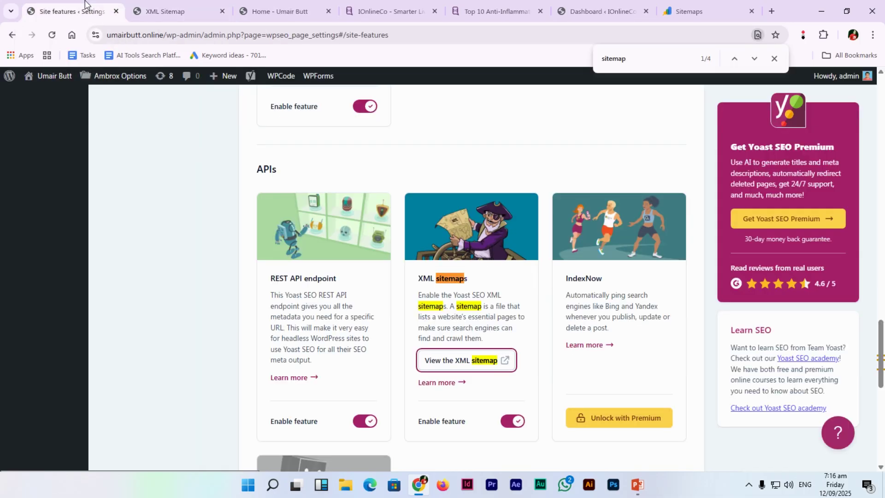
left_click(150, 4)
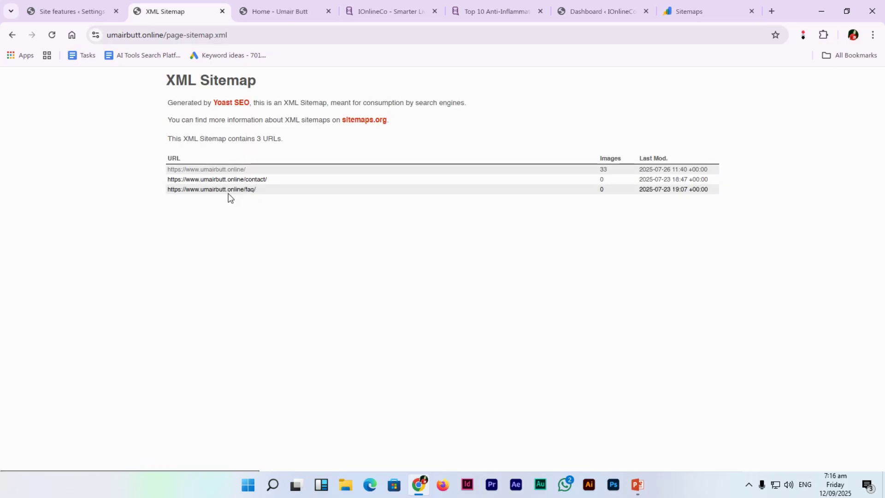
left_click(86, 4)
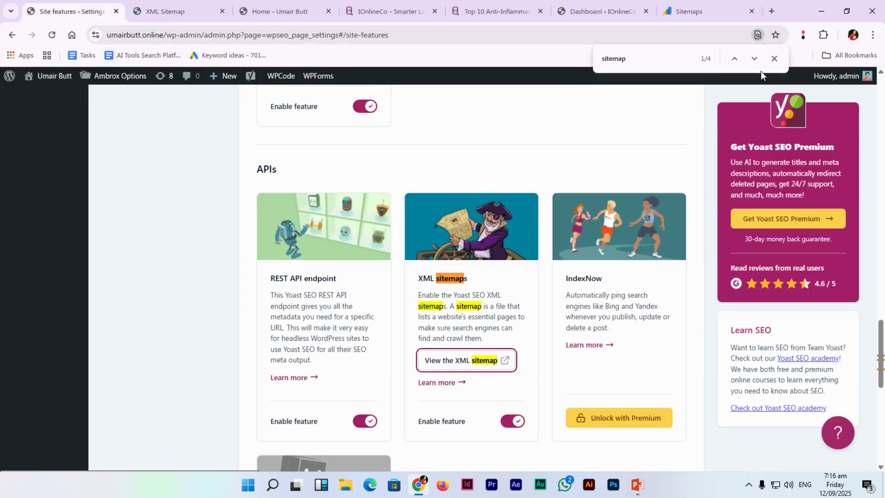
left_click(774, 58)
scroll(498, 262, "up", 2)
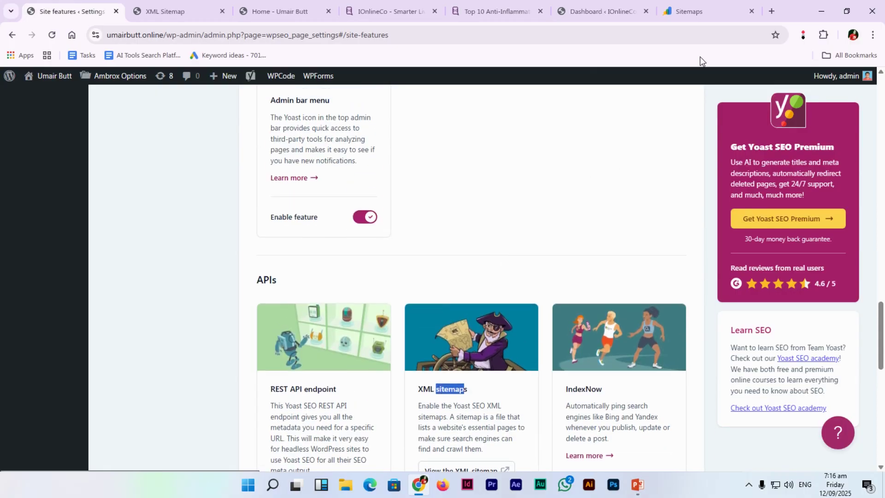
key("alt+Tab")
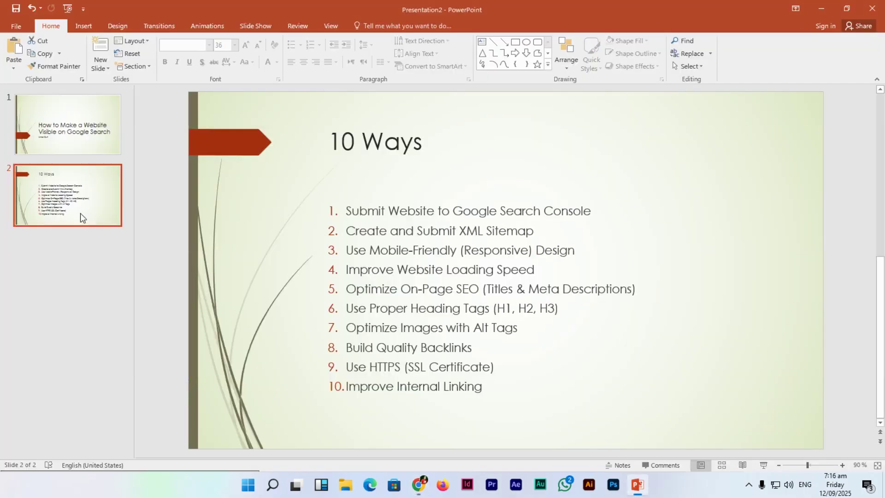
Glance at the title and 10 Ways slides, then show the portfolio site's home page in Chrome.
left_click(55, 143)
left_click(69, 186)
key("alt+Tab")
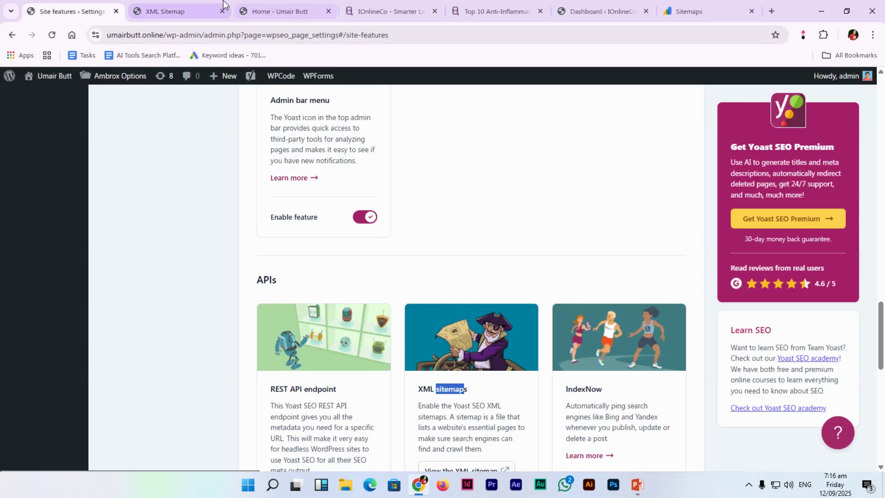
left_click(177, 6)
left_click(270, 6)
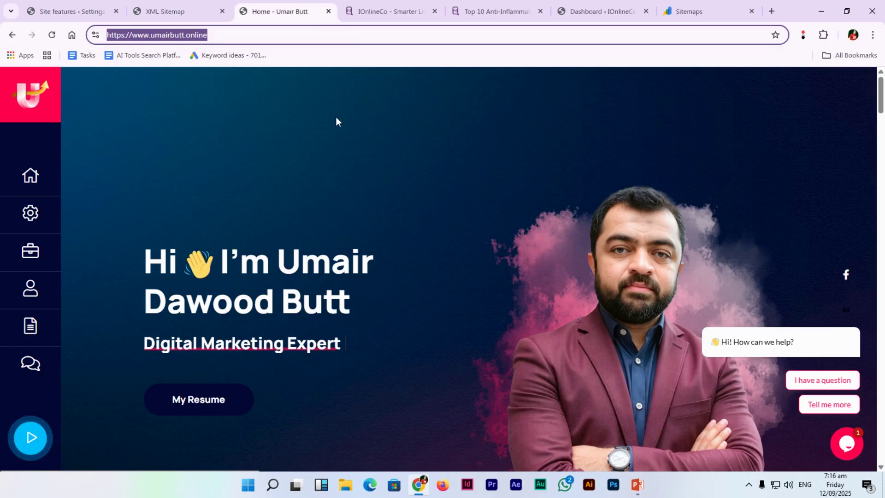
Open Chrome DevTools and emulate the portfolio home page on an iPhone X.
left_click(872, 36)
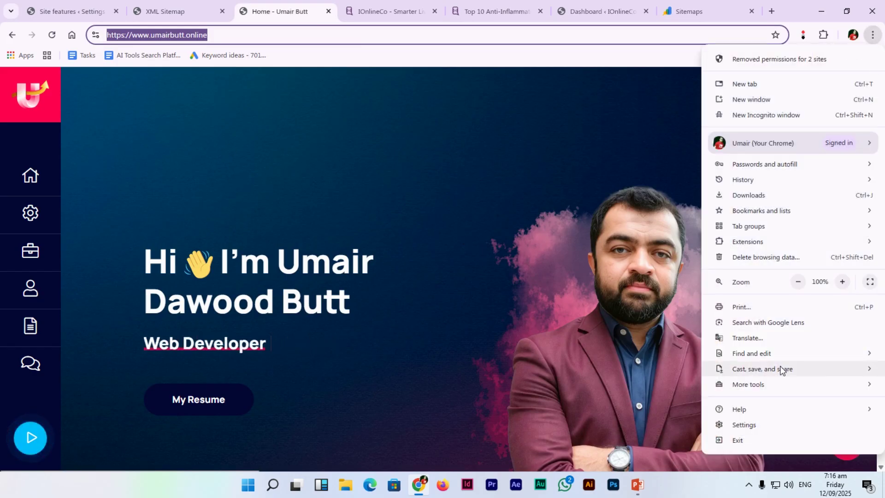
mouse_move(774, 384)
left_click(623, 456)
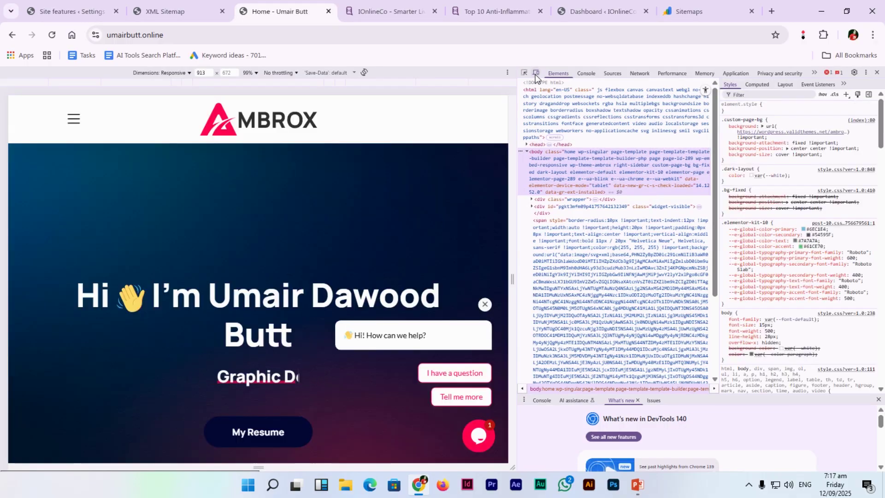
left_click(535, 73)
left_click(535, 72)
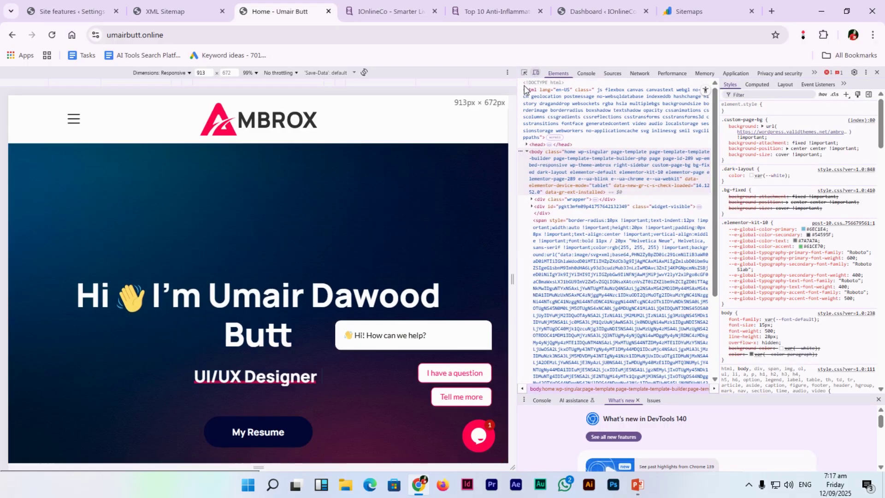
left_click(178, 72)
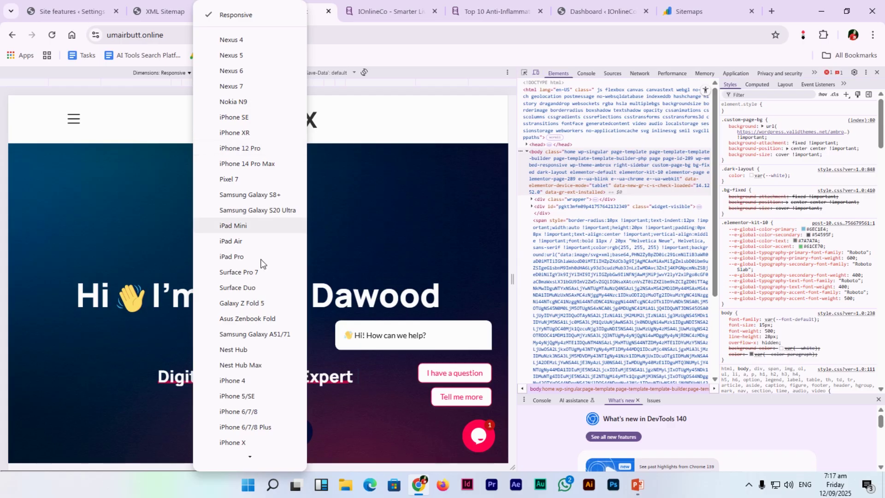
scroll(242, 245, "down", 1)
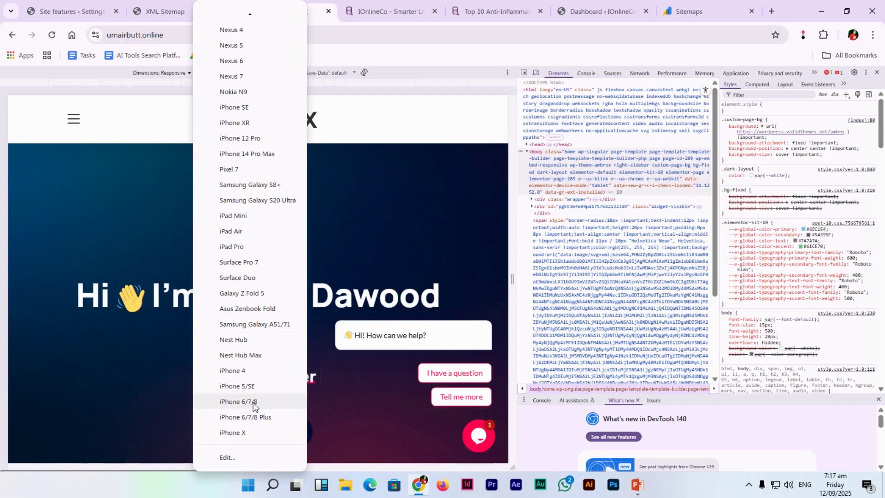
left_click(244, 432)
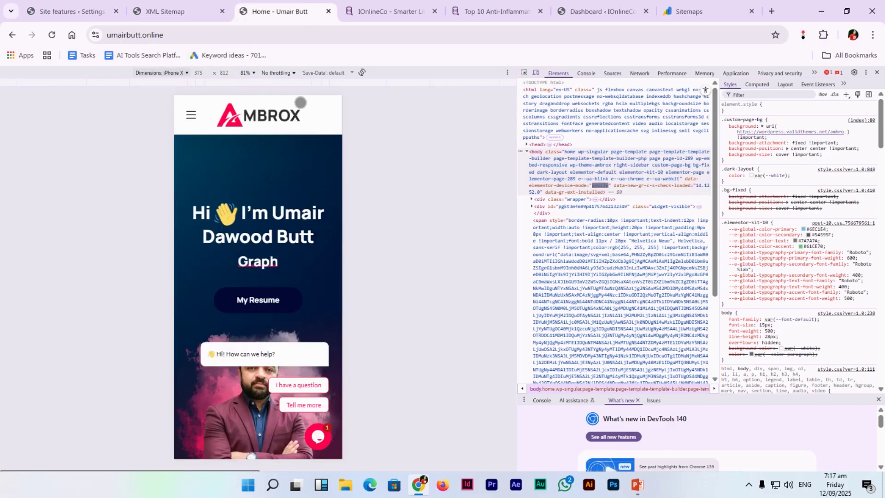
Test the mobile hamburger menu and scroll the iPhone X preview down to the Biography section.
scroll(288, 289, "down", 5)
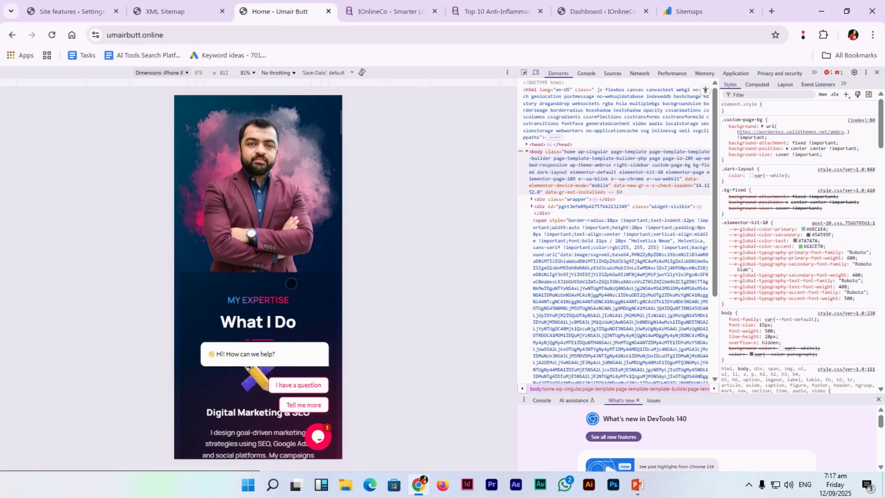
scroll(303, 264, "up", 3)
scroll(303, 264, "up", 2)
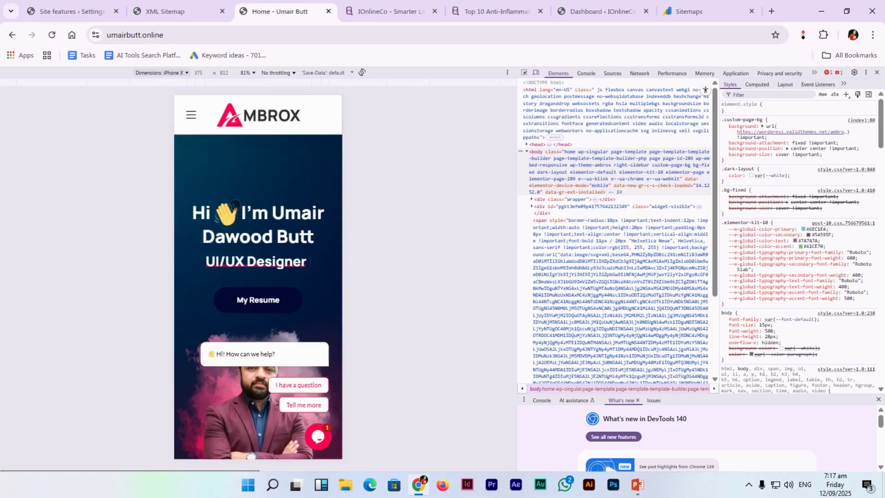
left_click(191, 116)
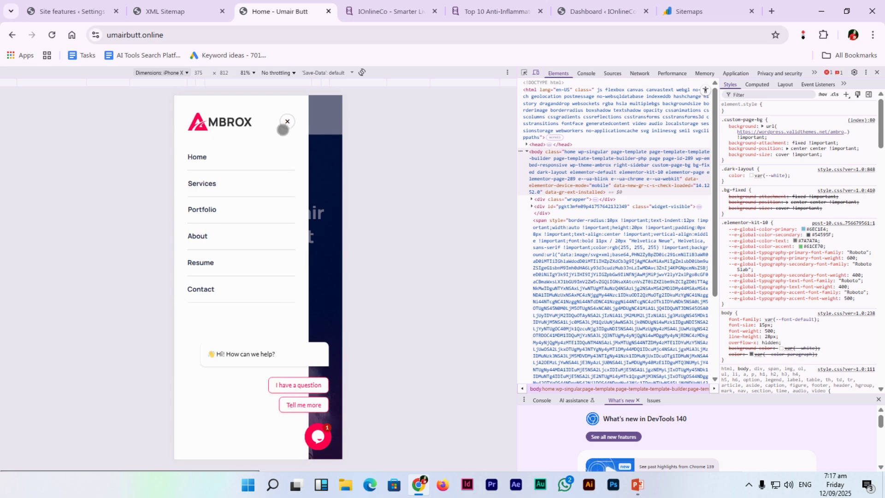
left_click(285, 121)
scroll(285, 122, "down", 10)
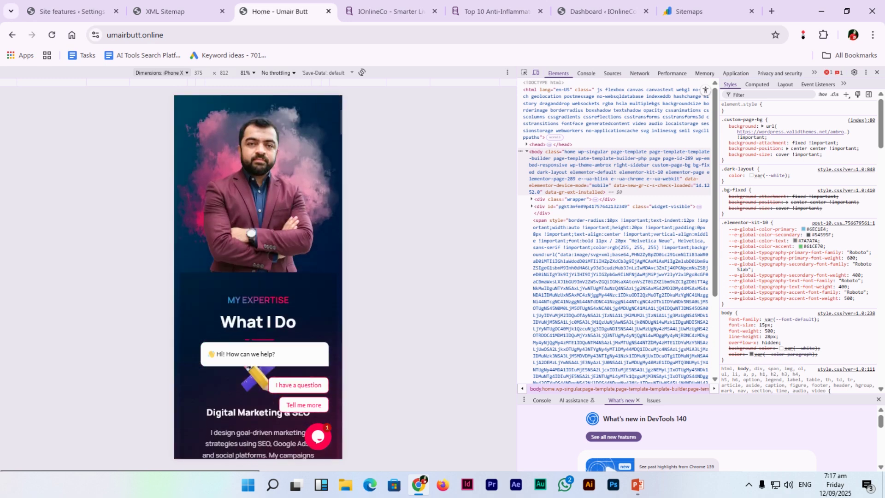
scroll(277, 228, "down", 15)
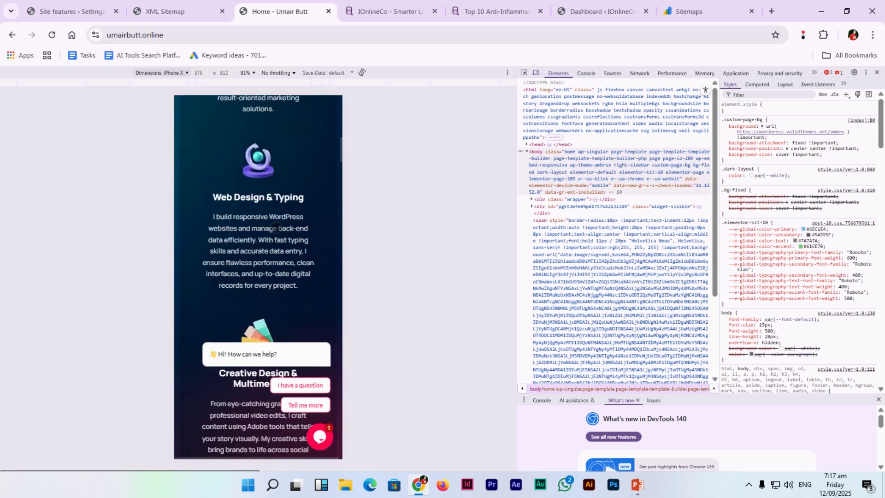
scroll(277, 227, "down", 15)
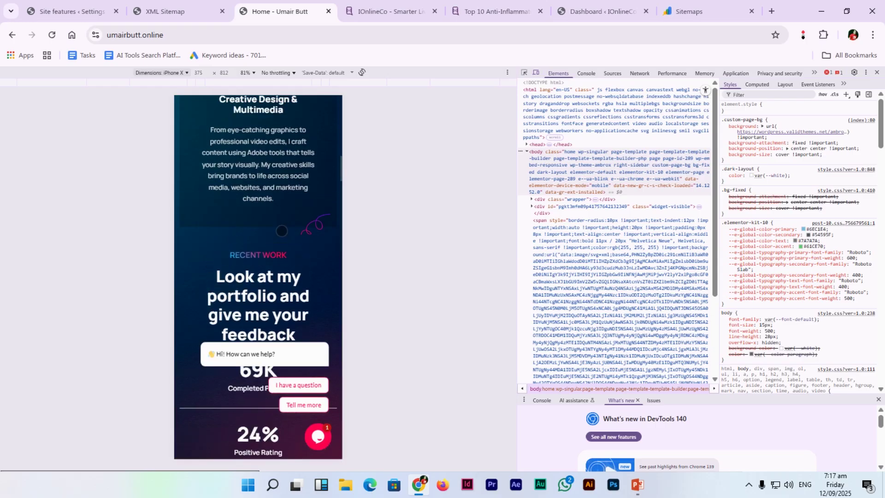
scroll(292, 236, "down", 15)
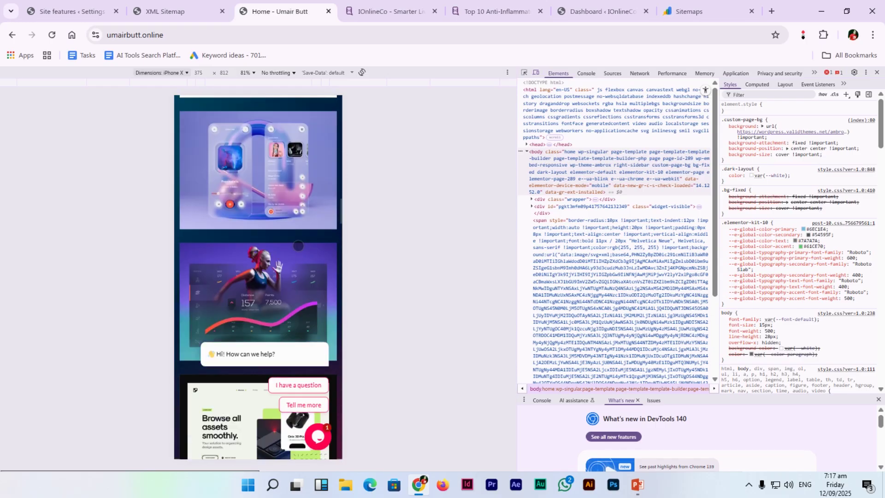
scroll(288, 247, "down", 15)
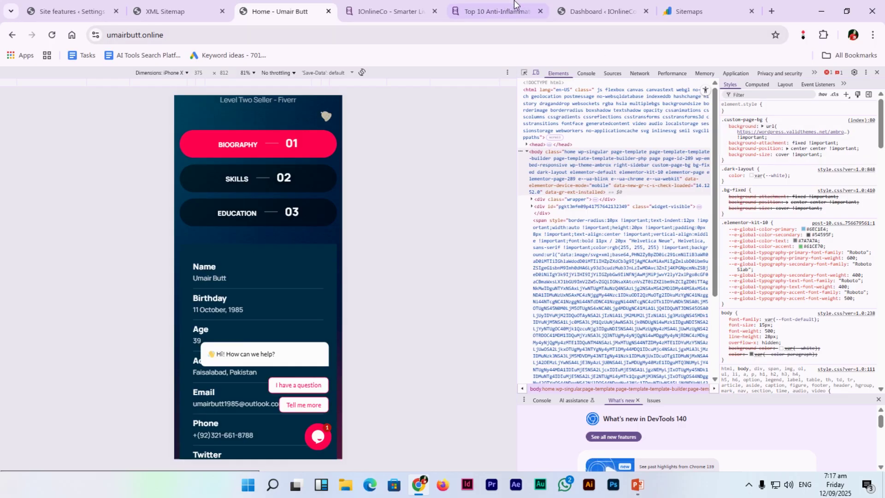
left_click(497, 11)
Switch to the IOnlineCo blog tab and scroll through its homepage.
left_click(429, 13)
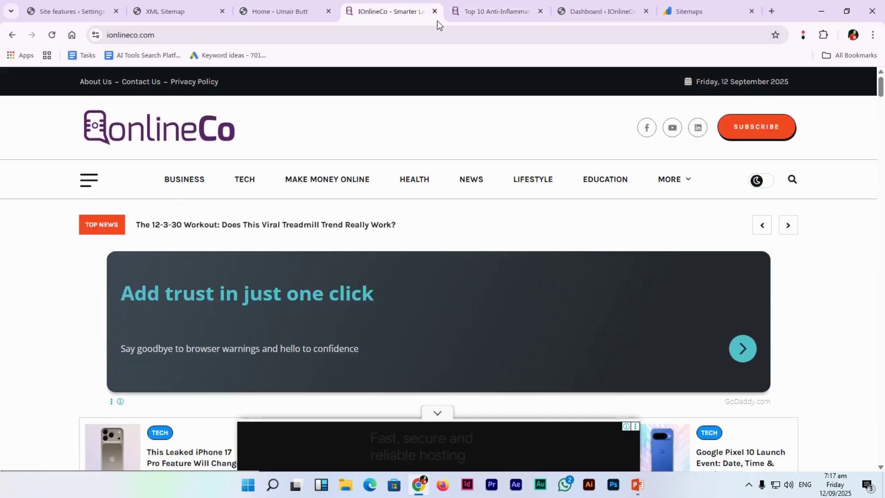
scroll(843, 249, "down", 3)
scroll(880, 96, "down", 10)
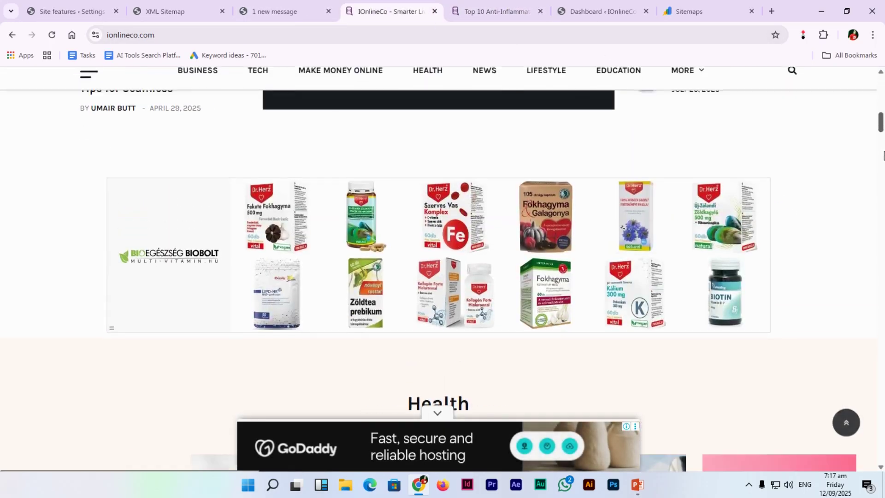
left_click_drag(881, 124, 880, 73)
left_click(872, 34)
mouse_move(778, 386)
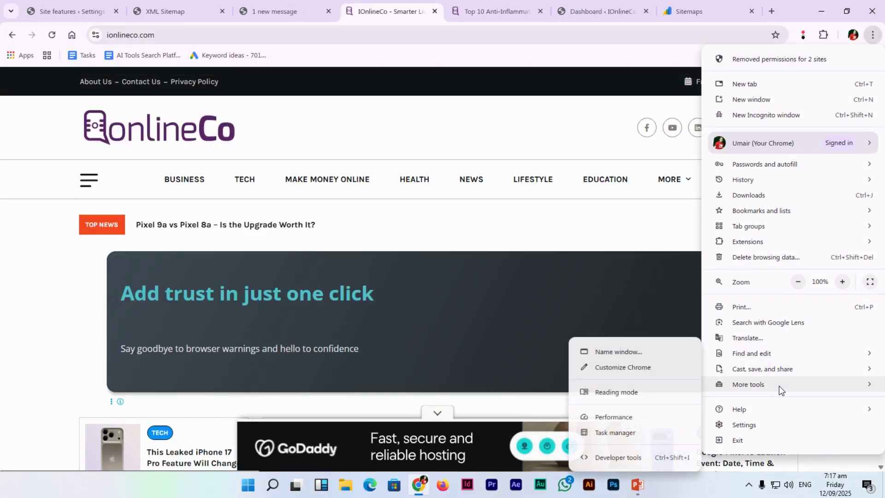
left_click(367, 6)
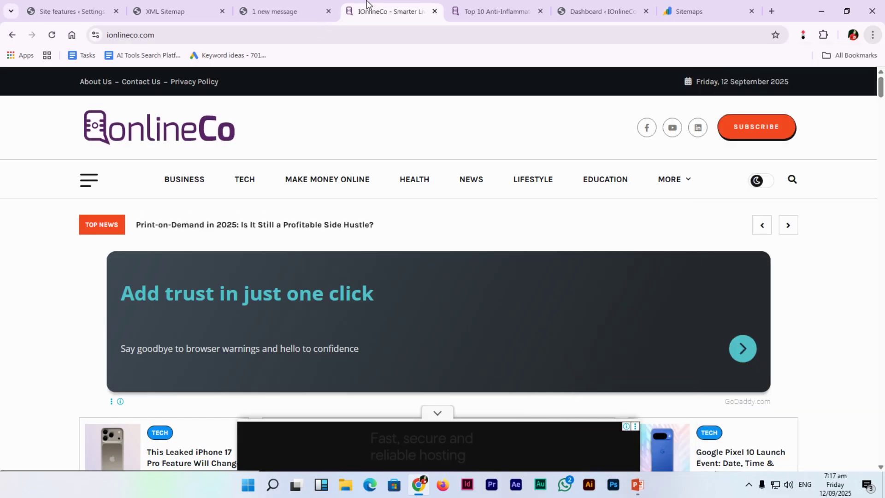
Open DevTools and preview the IOnlineCo homepage as an iPad Pro, then an iPhone 6/7/8.
key("ctrl+shift+i")
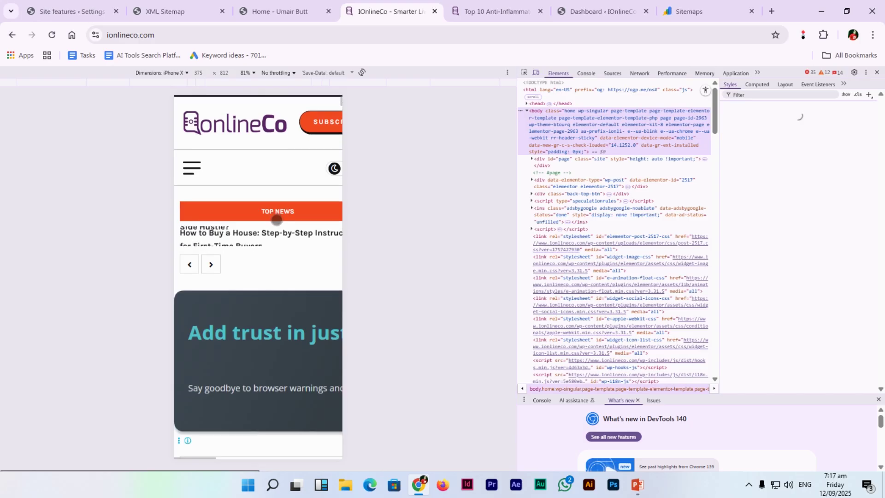
left_click(162, 73)
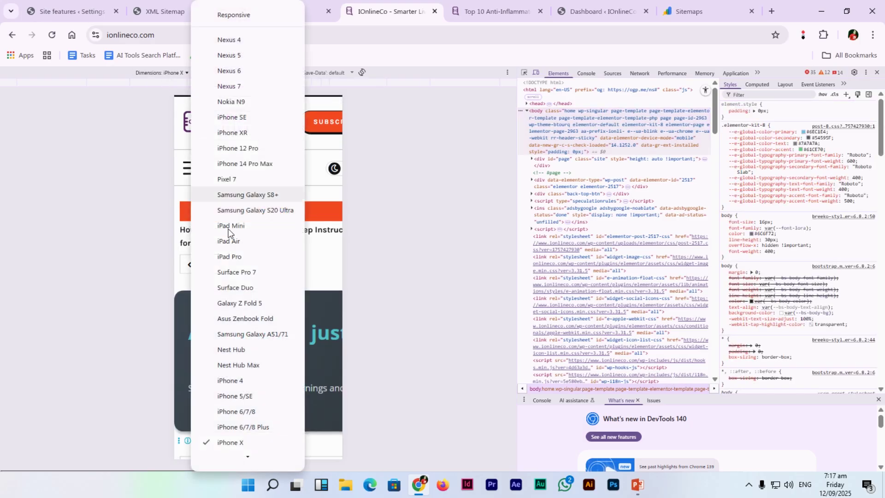
left_click(243, 256)
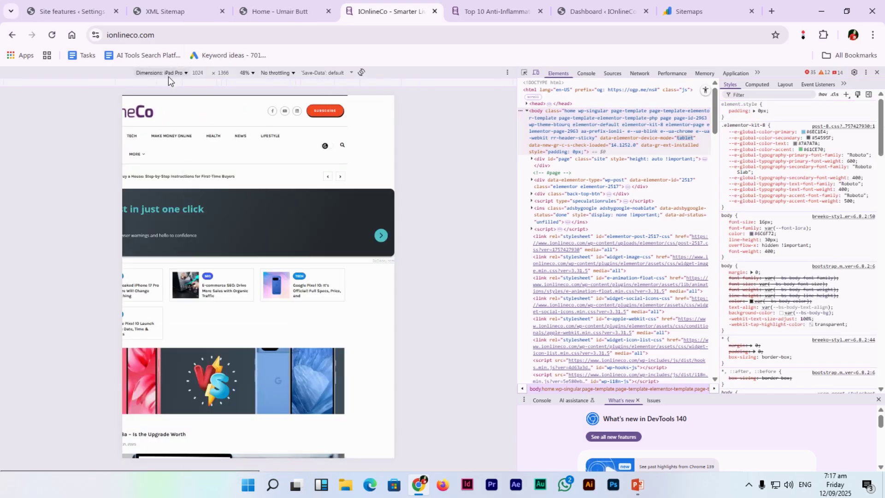
left_click(167, 73)
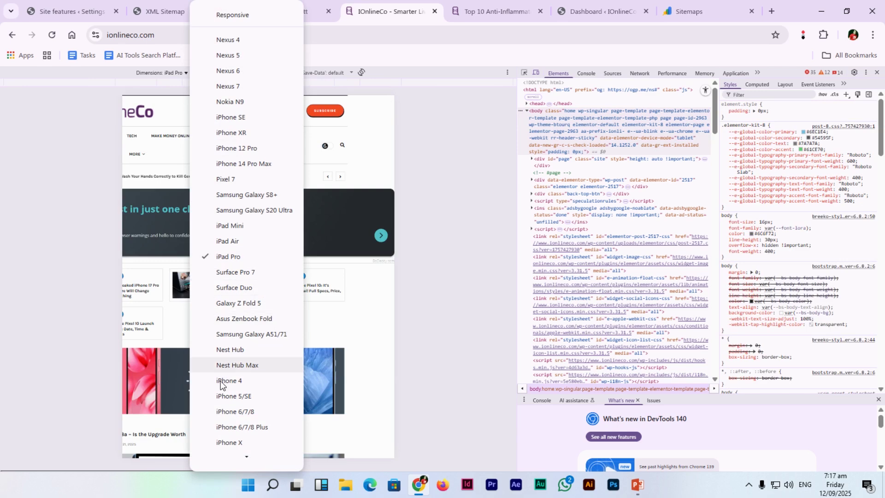
left_click(234, 412)
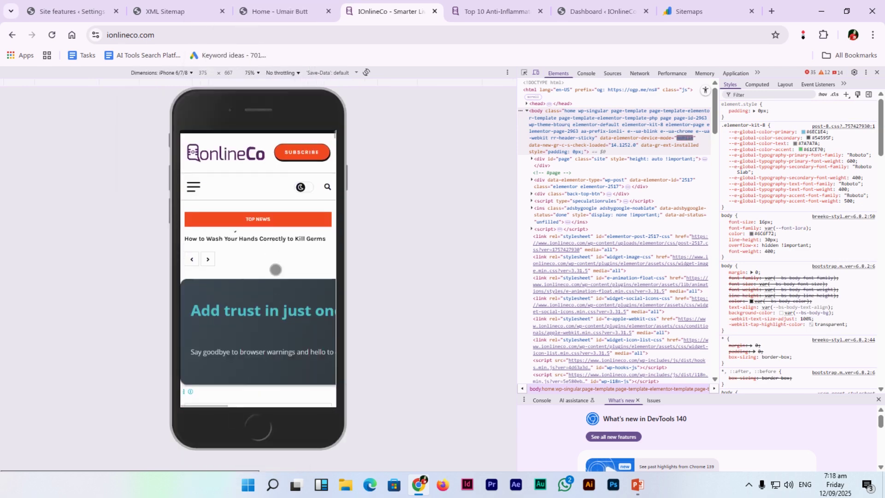
Scroll the iPhone 6/7/8 preview, then close DevTools to restore the desktop layout.
scroll(277, 269, "down", 8)
scroll(279, 287, "down", 10)
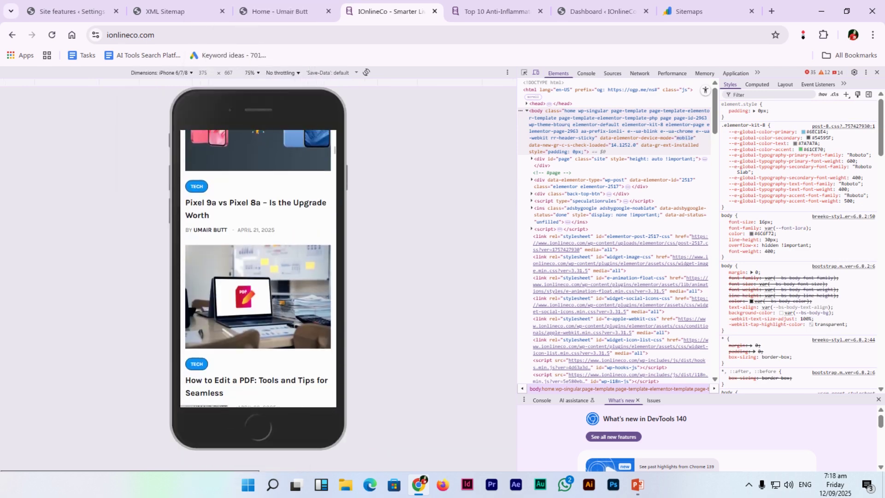
scroll(289, 241, "down", 10)
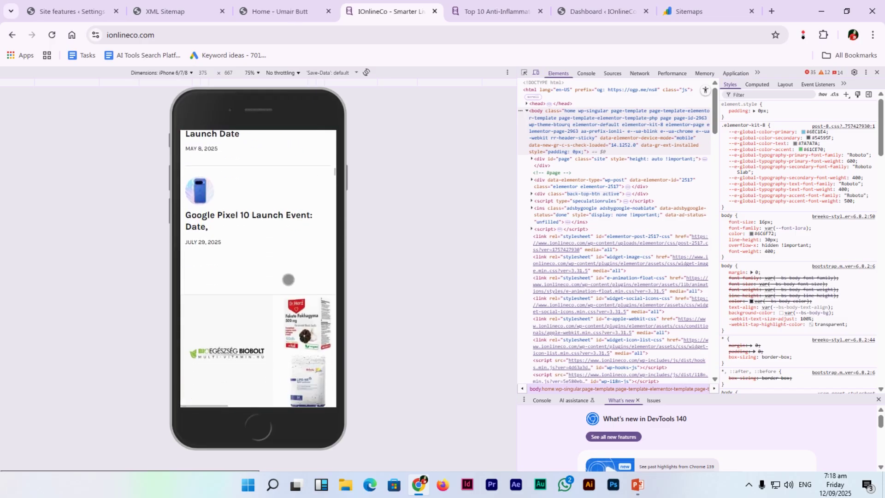
scroll(295, 283, "down", 10)
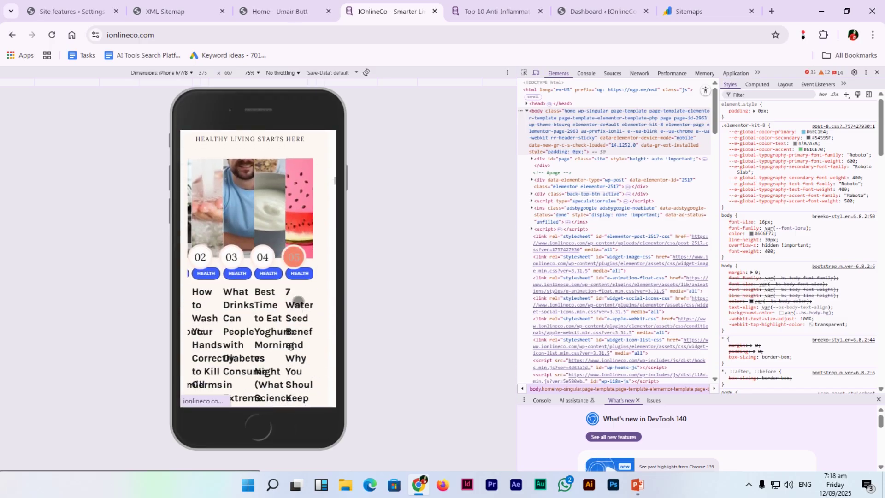
scroll(258, 269, "down", 5)
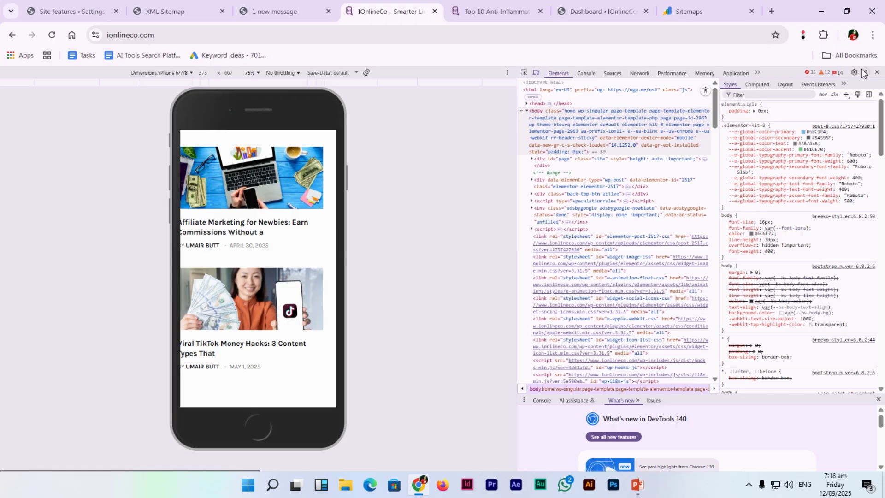
left_click(877, 74)
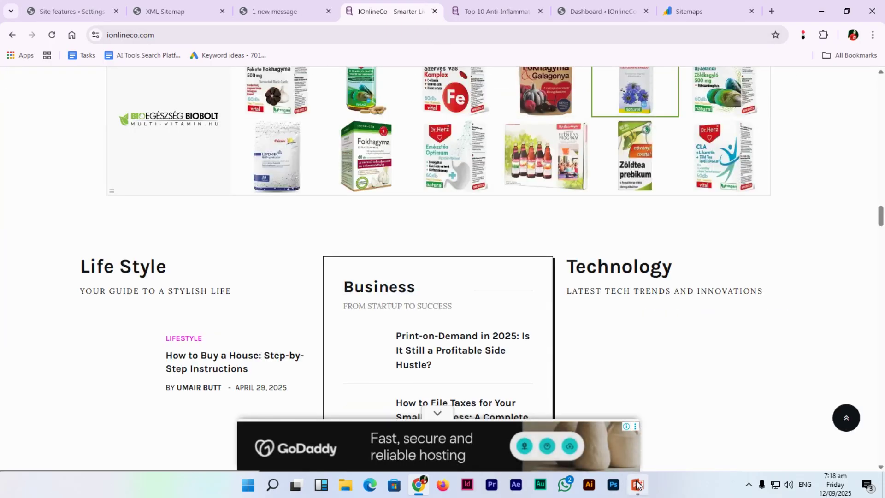
key("alt+Tab")
Review the numbered 10 Ways SEO checklist on slide 2, then return to Chrome.
left_click(551, 246)
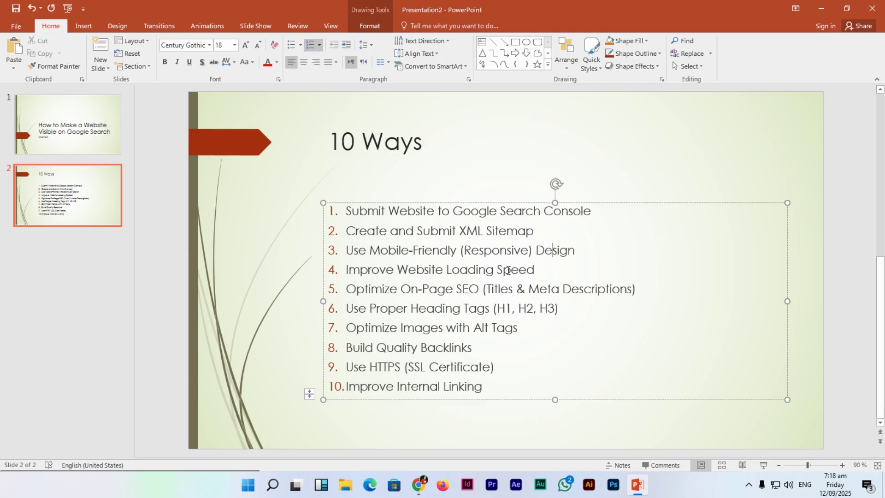
key("alt+Tab")
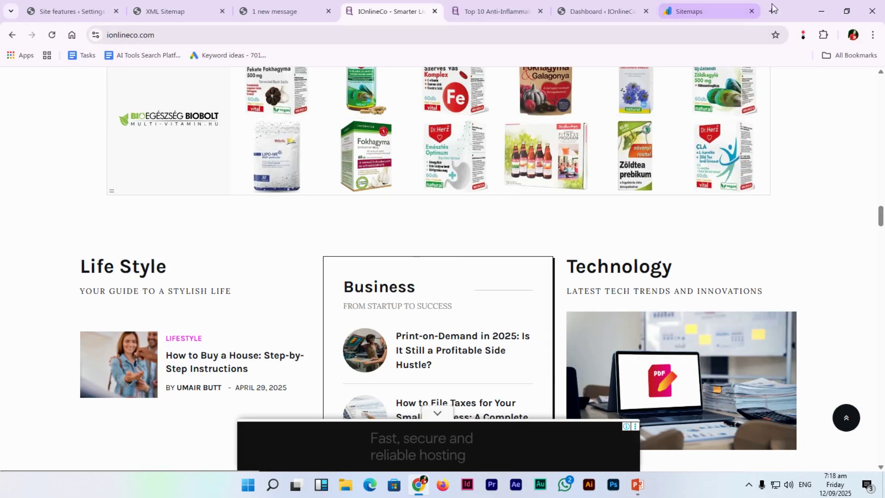
left_click(754, 11)
Search Google for 'wp rocket' and open the wp-rocket.me pricing plans: Multi, Plus, Single.
type("wp rocket")
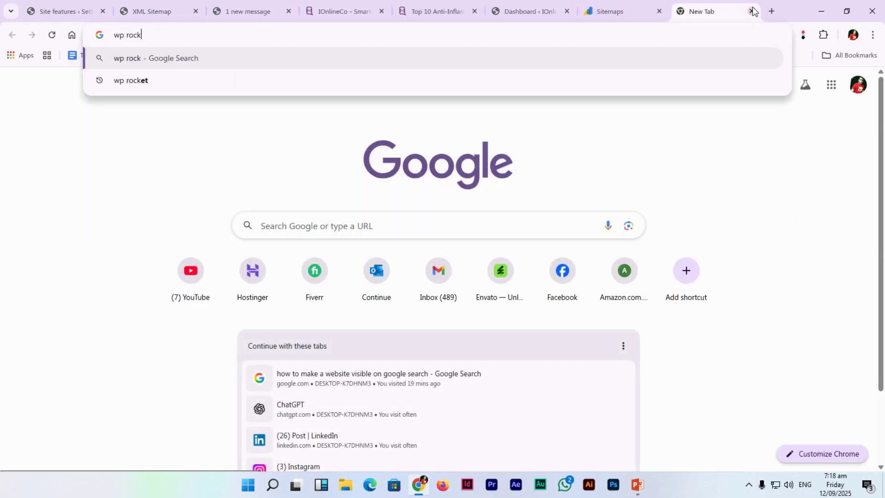
key("Return")
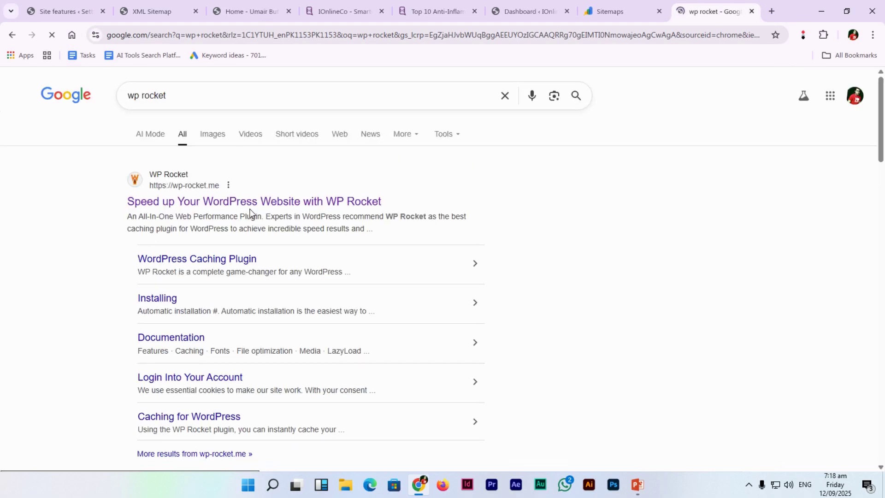
left_click(254, 203)
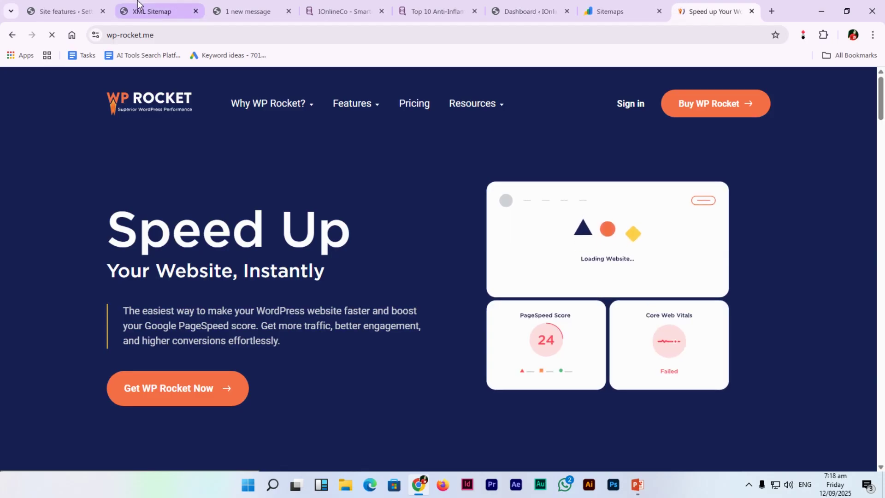
scroll(369, 275, "down", 1)
scroll(295, 286, "up", 2)
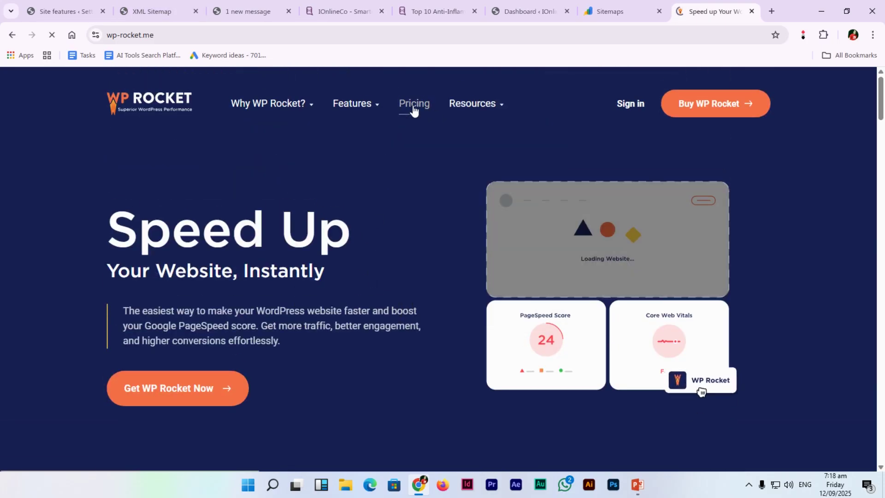
left_click(413, 104)
scroll(244, 270, "down", 5)
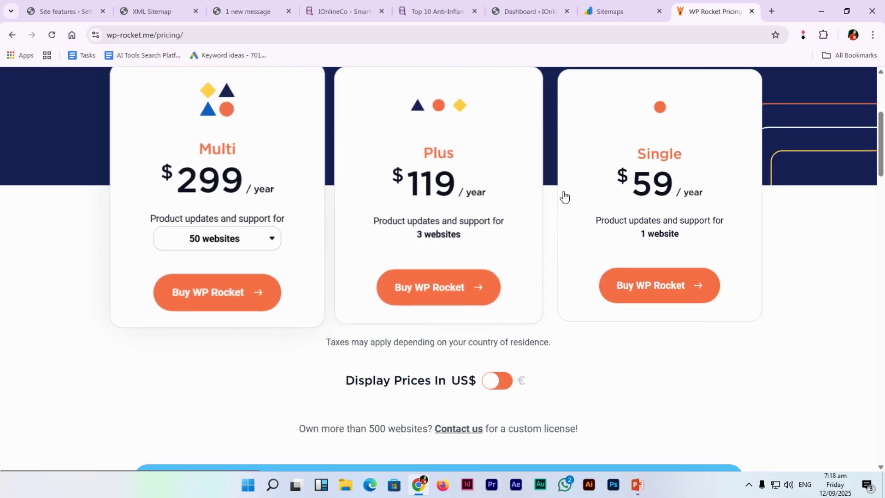
Scroll the Yoast Site features cards back up from Tools to SEO analysis.
left_click(100, 4)
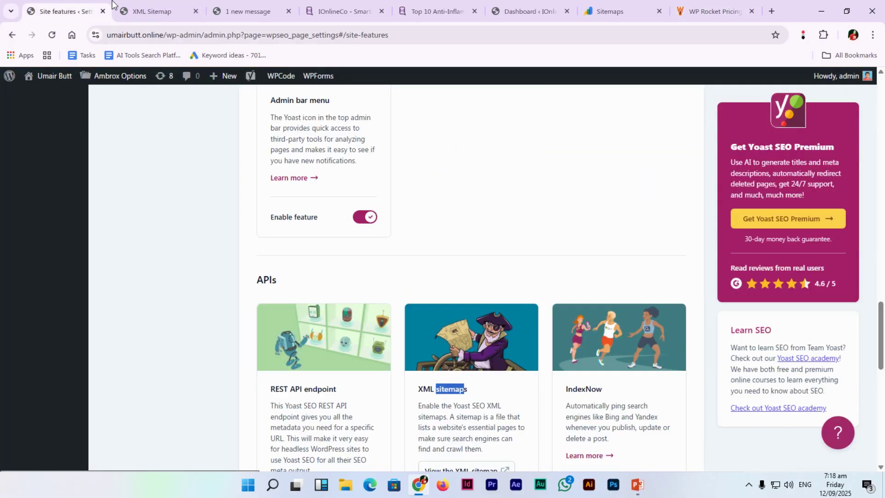
left_click(159, 10)
left_click(100, 11)
scroll(171, 347, "up", 15)
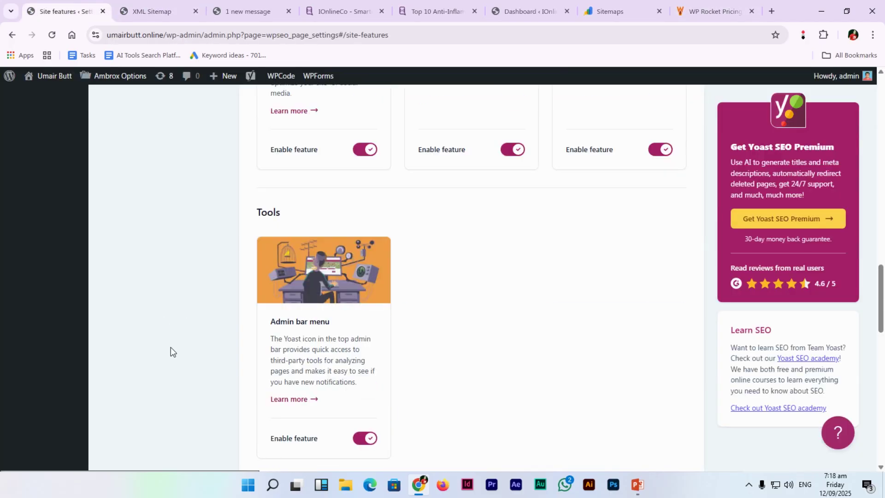
scroll(171, 347, "up", 6)
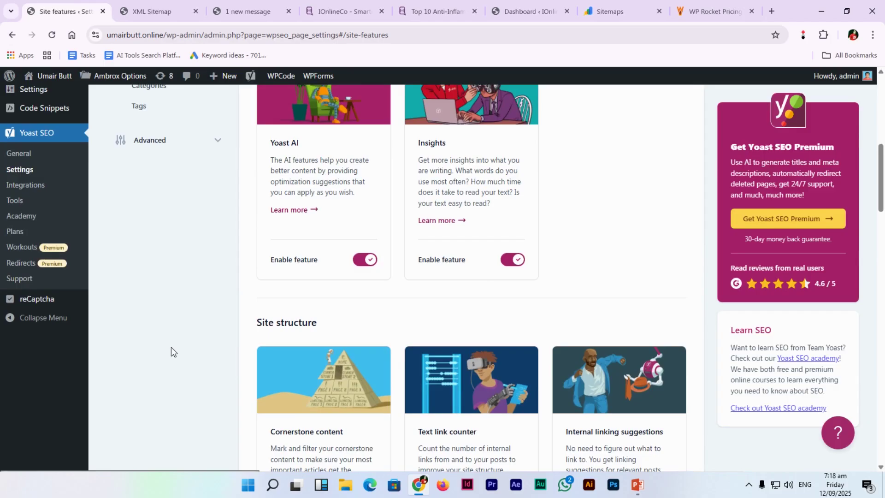
mouse_move(53, 229)
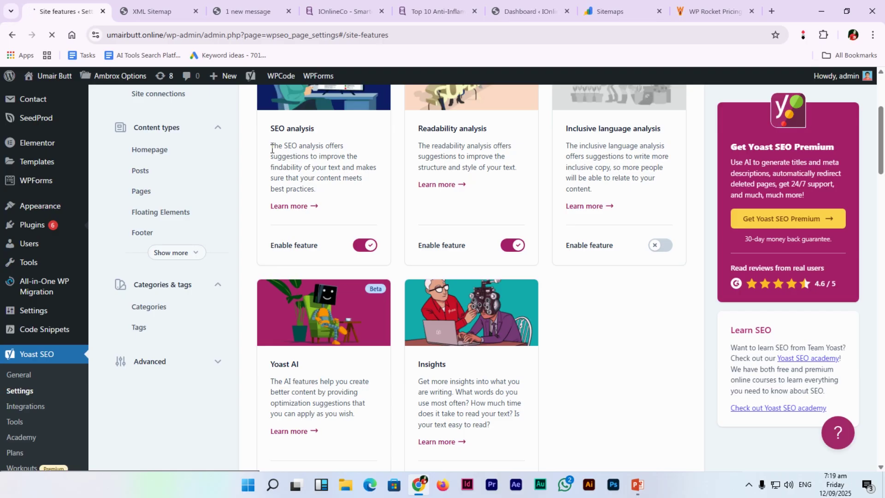
key("alt+Tab")
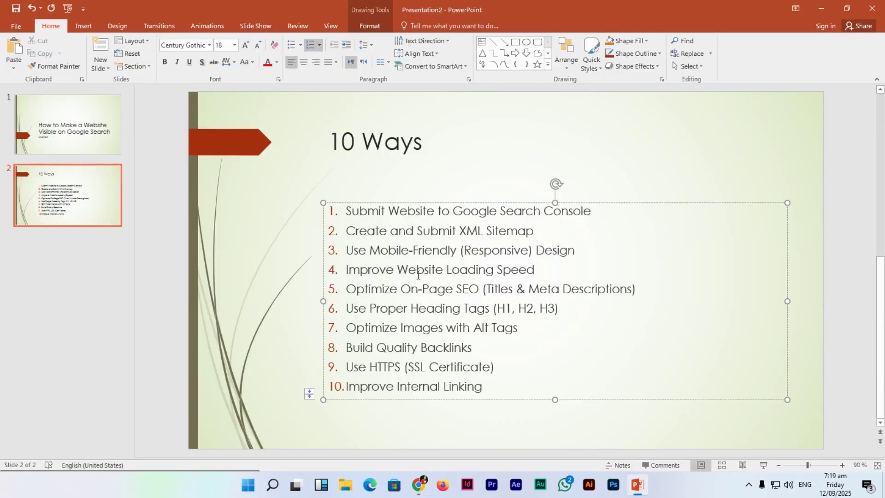
key("alt+Tab")
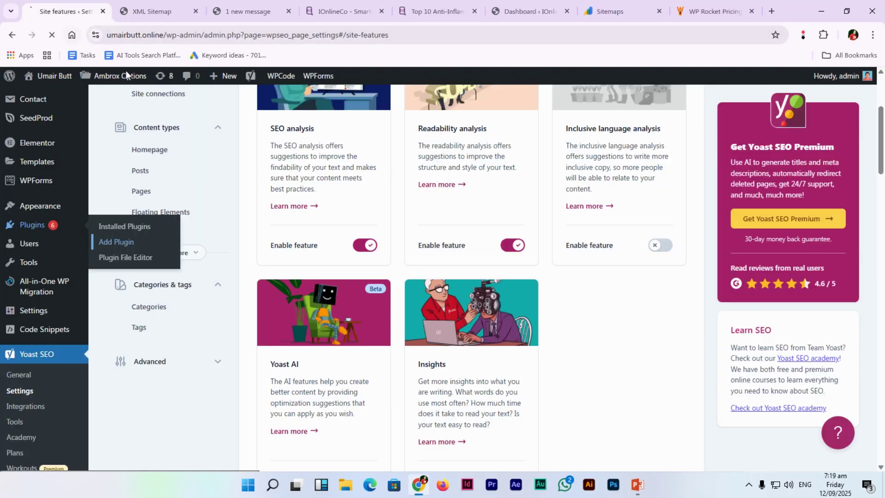
left_click(771, 11)
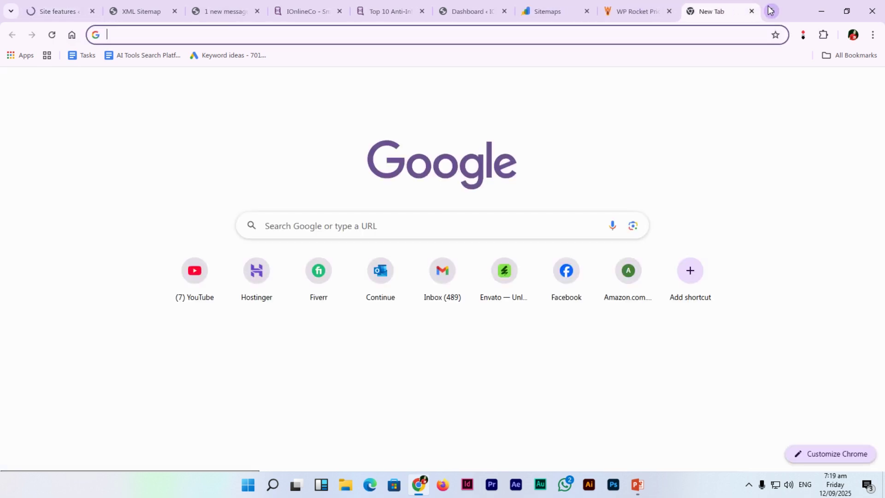
Search Google for 'wp optimize', open the WP-Optimize WordPress.org page, then return to Add Plugins.
type("wp optimize")
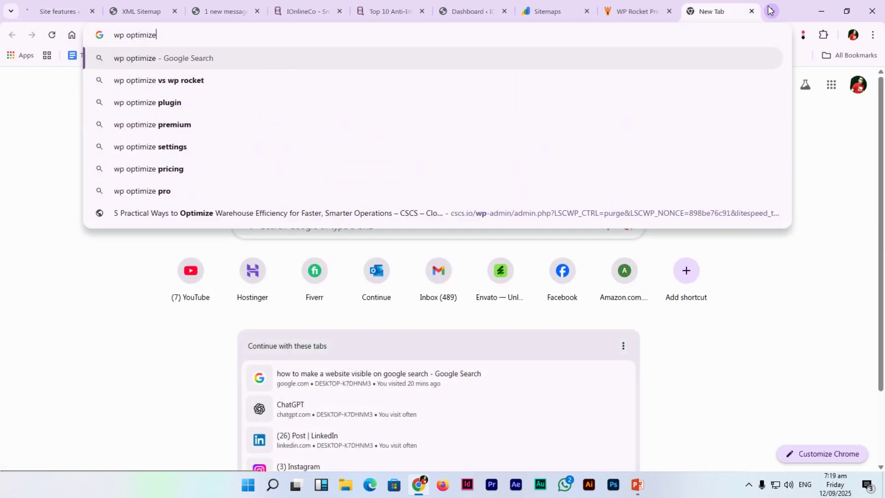
key("Return")
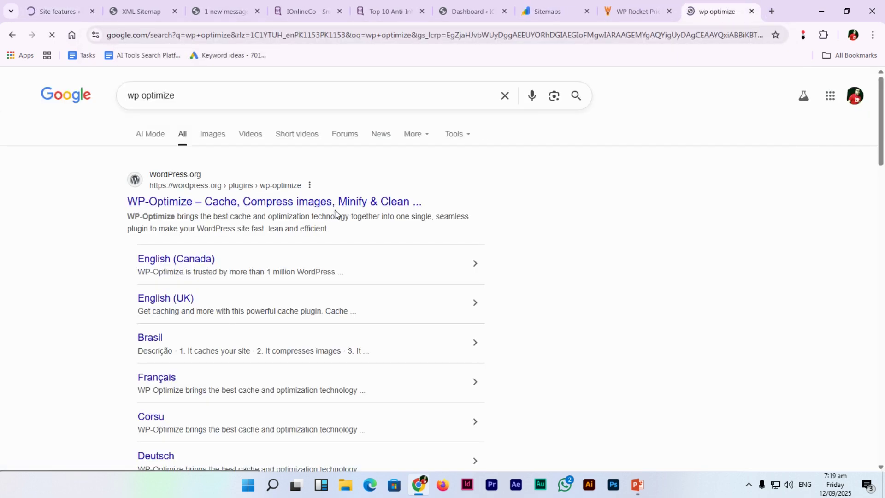
left_click(774, 10)
type("wp opit")
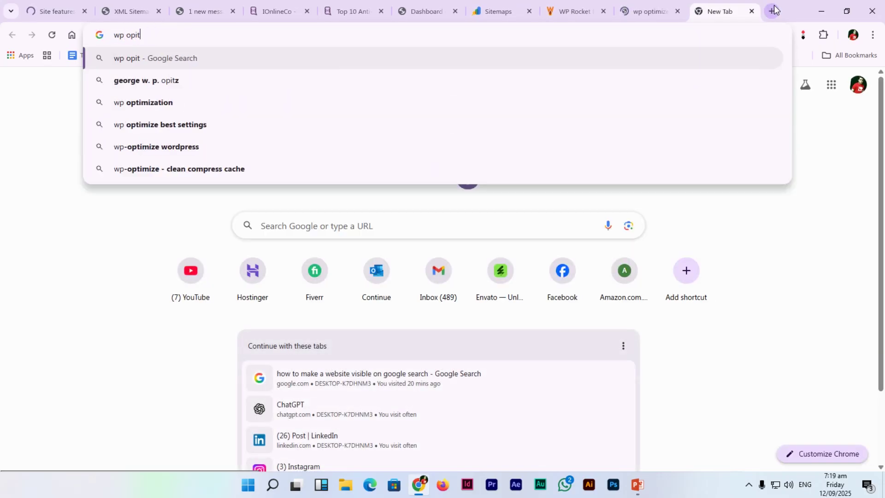
key("BackSpace")
key("BackSpace")
type("timize")
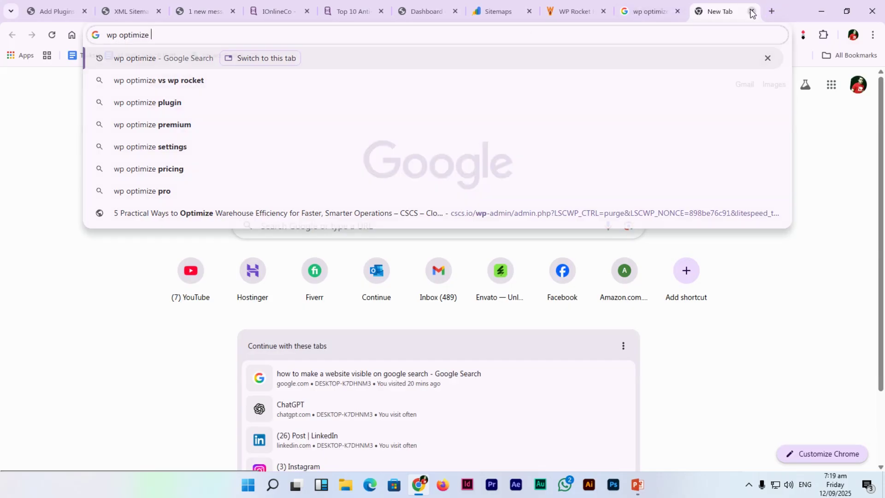
left_click(261, 57)
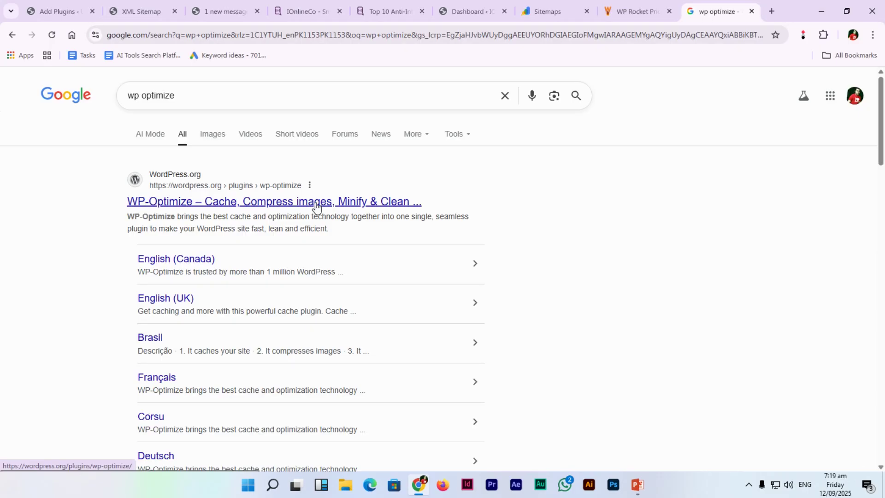
key("ctrl+1")
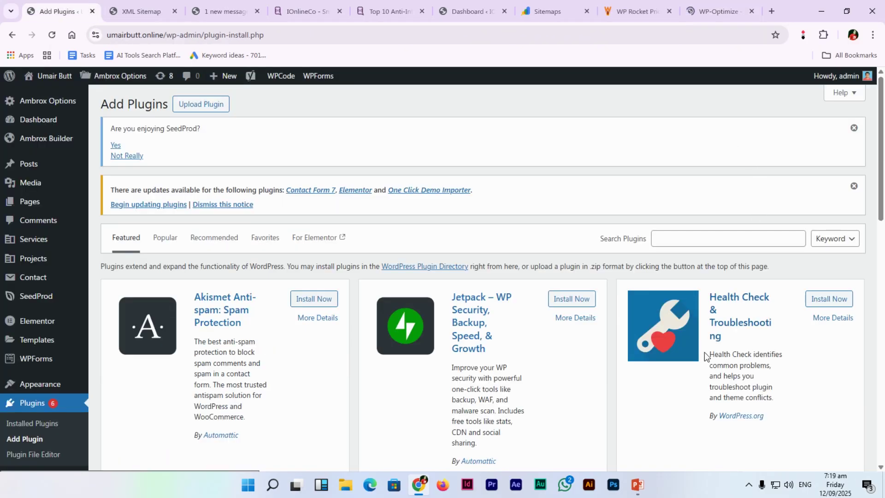
Search the plugin directory for 'wp optimize' and scroll the WP-Optimize, UpdraftPlus and Imagify results.
left_click(719, 243)
type("wp r")
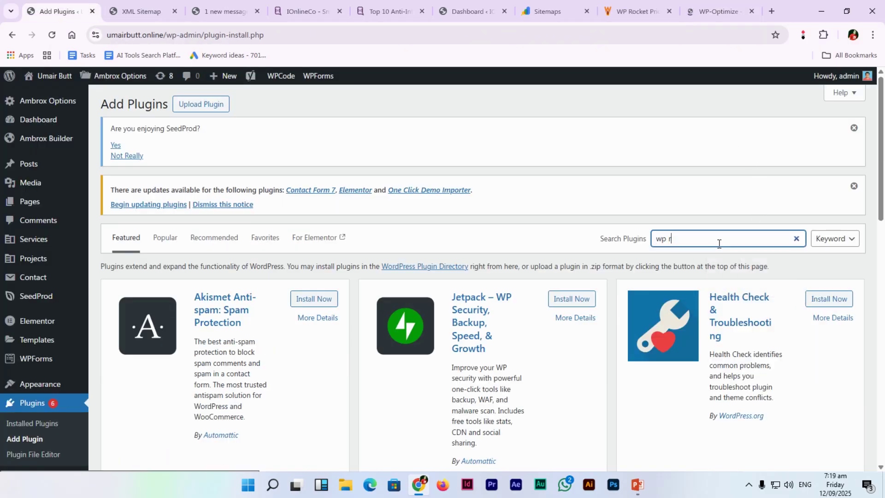
type("wp optimize")
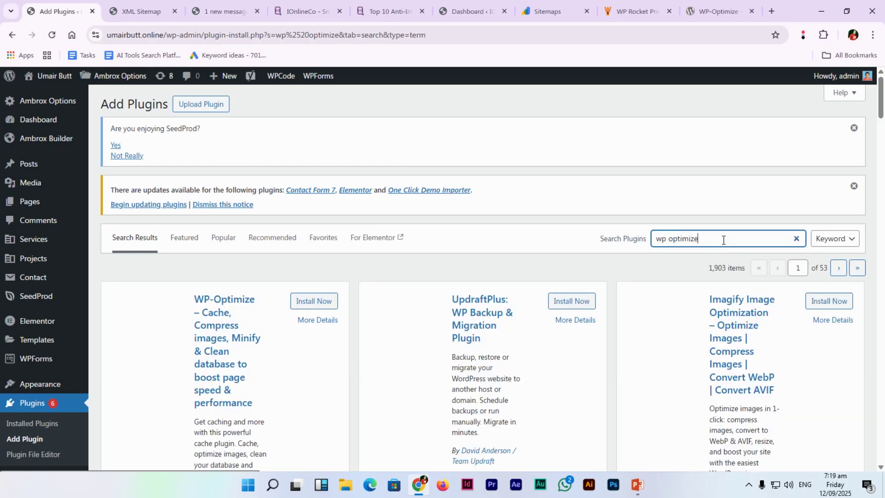
scroll(185, 320, "down", 2)
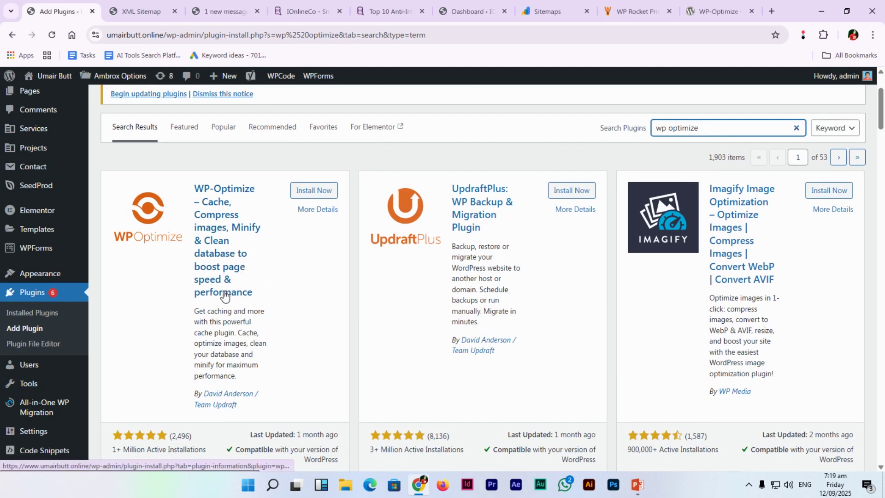
Glance at the 10 Ways slide, then bring up the site's home page tab.
key("alt+Tab")
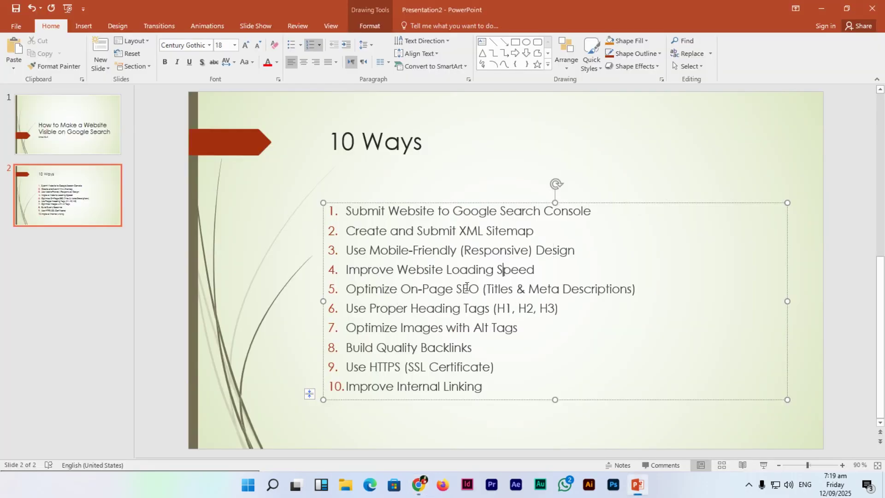
key("alt+Tab")
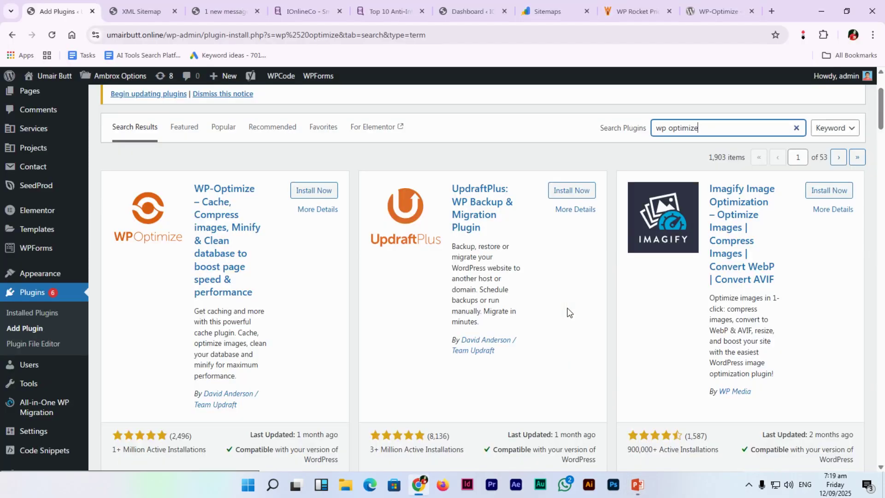
left_click(220, 11)
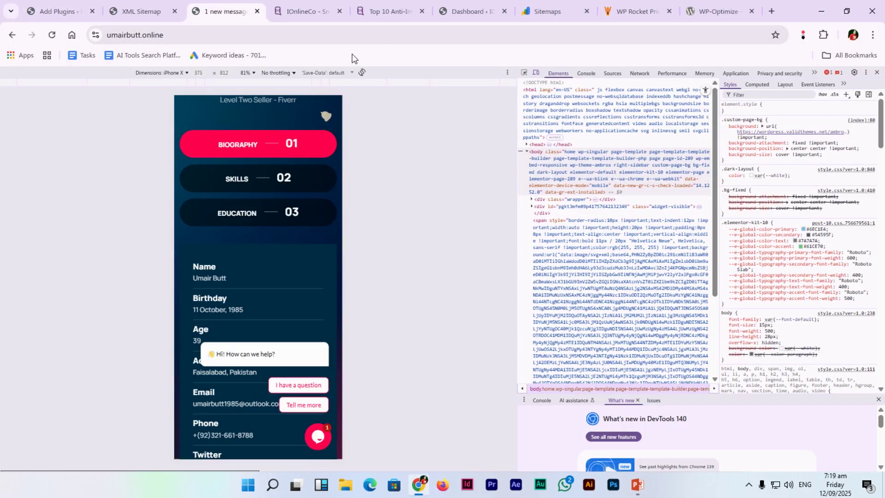
Close the developer tools' mobile emulation and look over the open blog and article tabs.
key("F12")
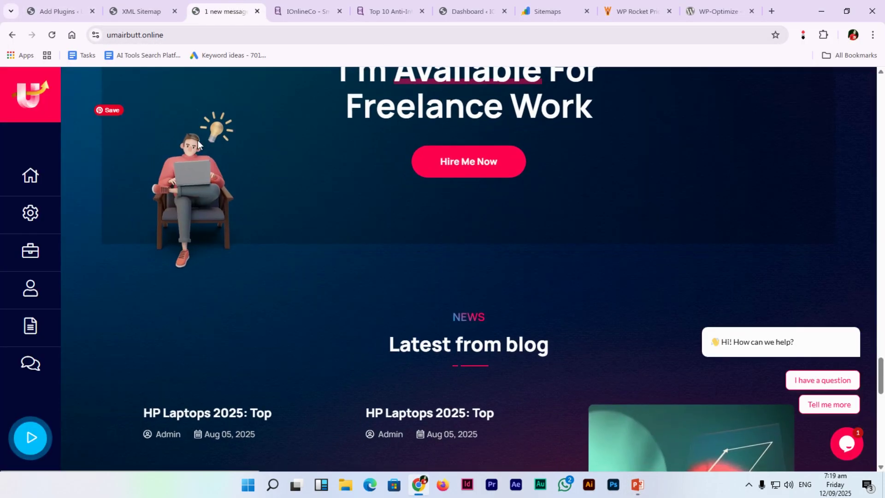
scroll(295, 160, "up", 3)
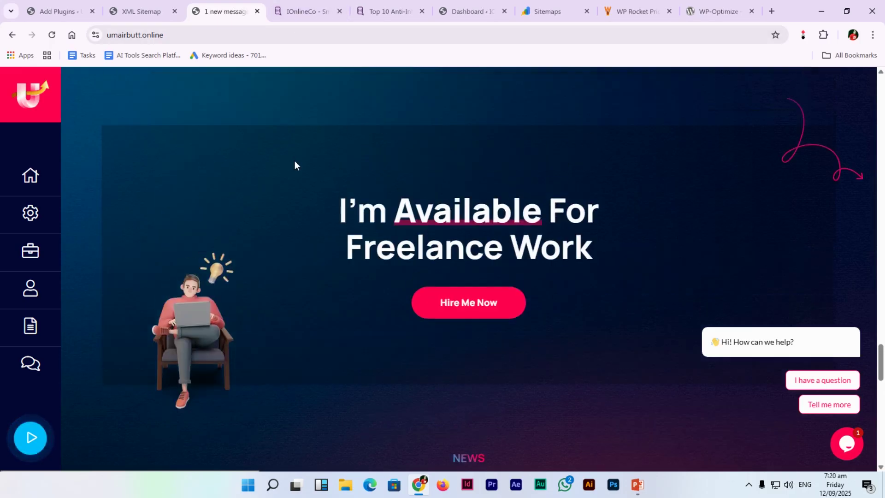
scroll(295, 160, "up", 5)
left_click(306, 7)
left_click(257, 4)
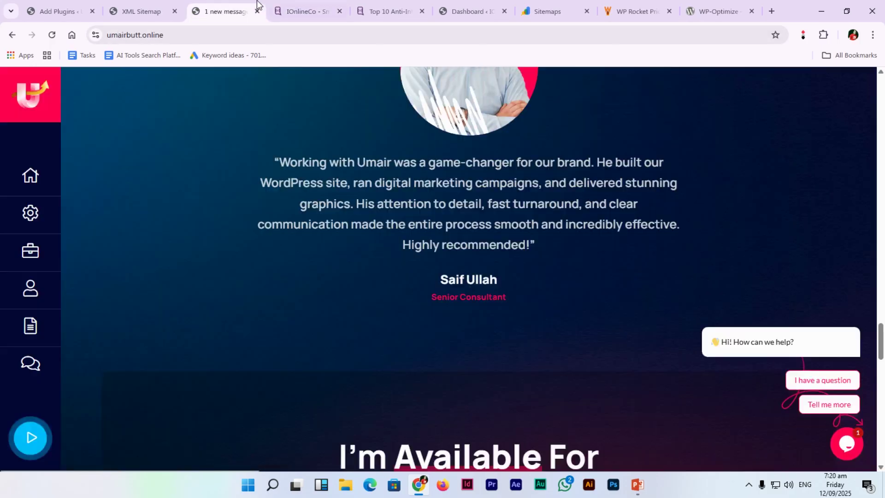
left_click(385, 10)
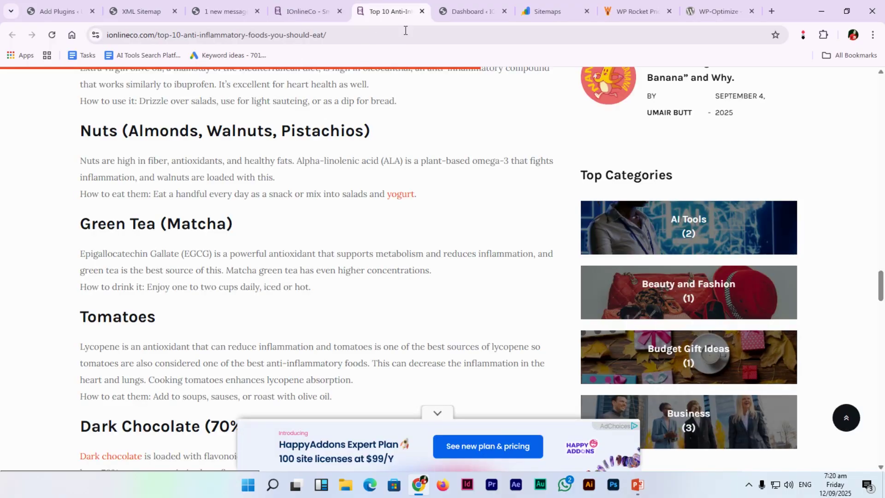
From the dashboard's posts list, open '10 Amazon Finds for the Ultimate At-Home Coffee Station' for editing.
left_click(470, 11)
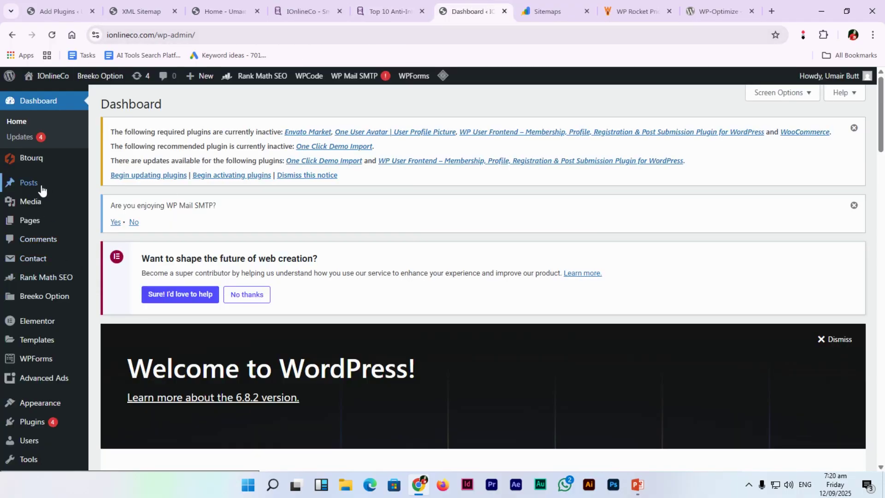
mouse_move(42, 183)
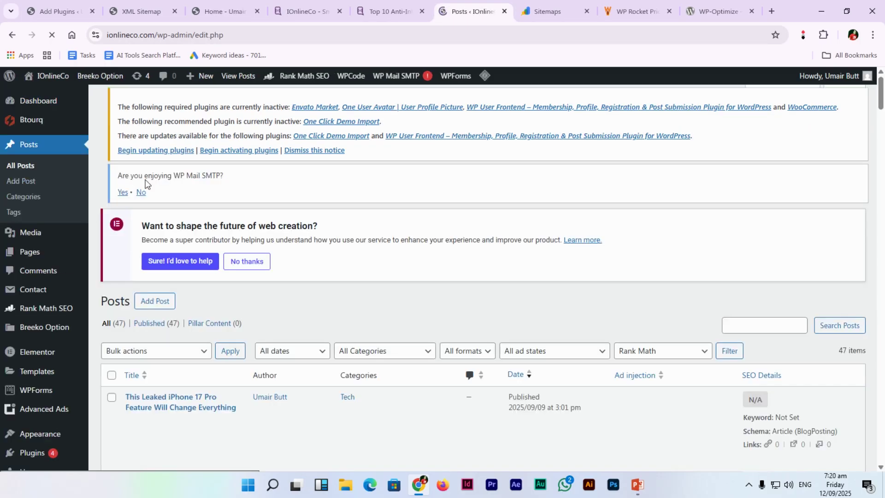
scroll(258, 281, "down", 1)
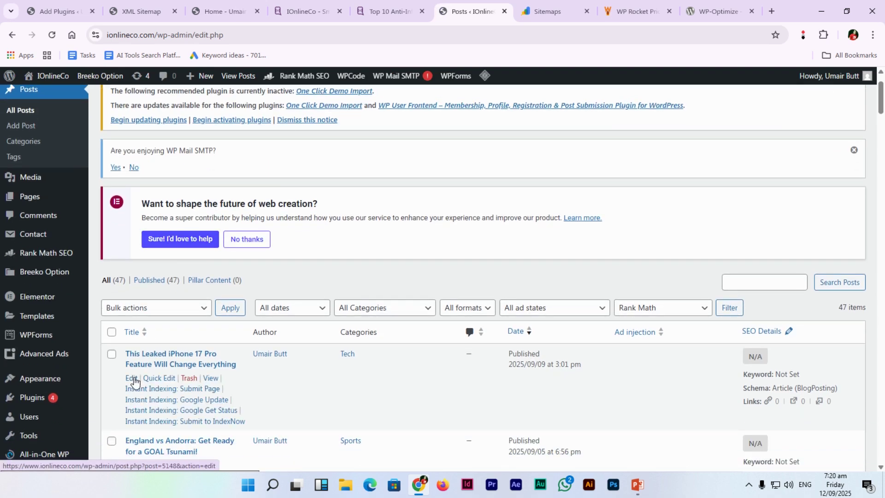
scroll(134, 381, "down", 2)
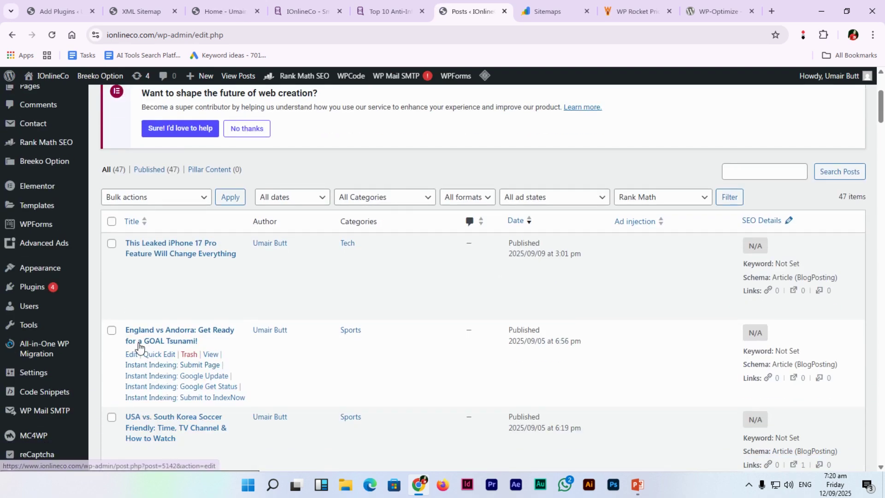
scroll(135, 366, "down", 7)
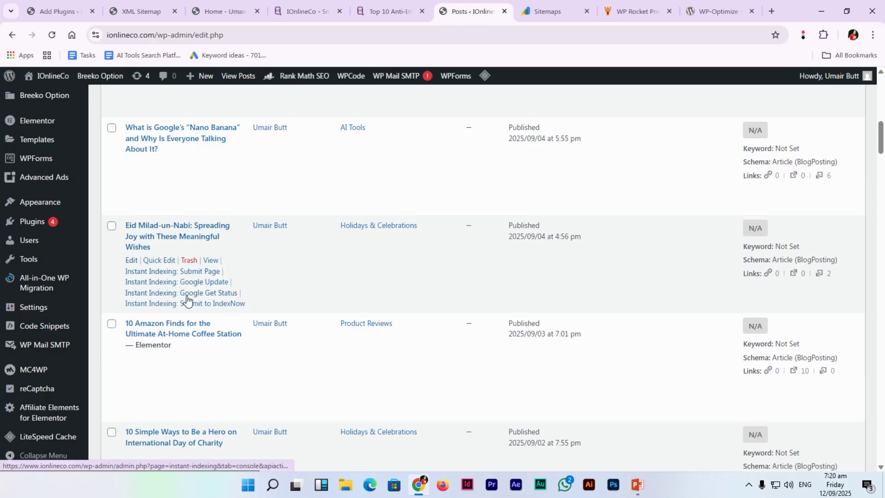
scroll(141, 241, "down", 2)
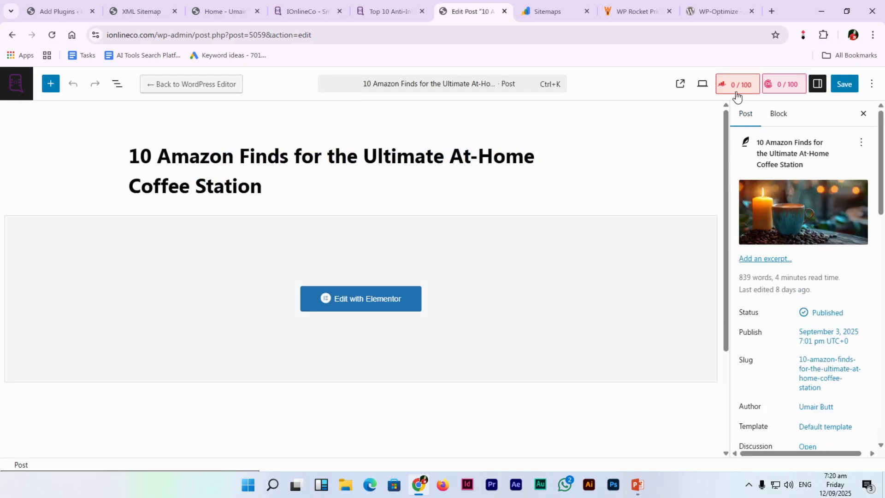
left_click(736, 88)
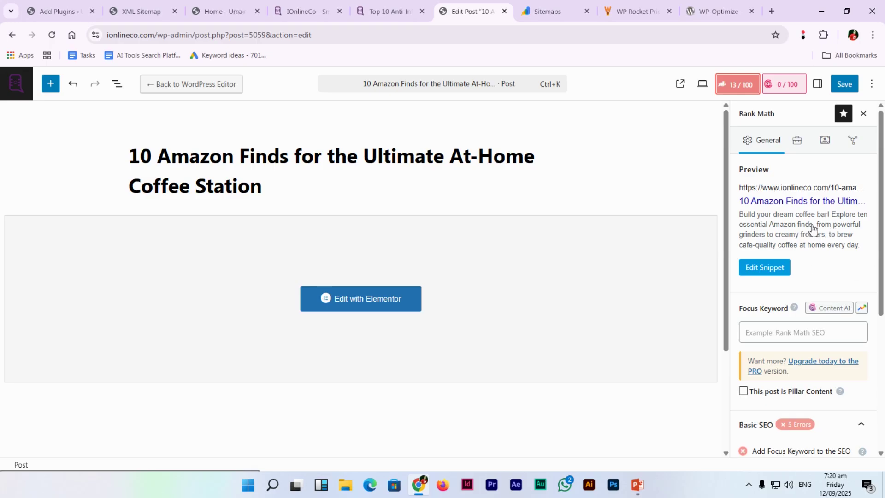
Open Rank Math's snippet editor for the coffee-station post and place the cursor in its meta description.
key("alt+Tab")
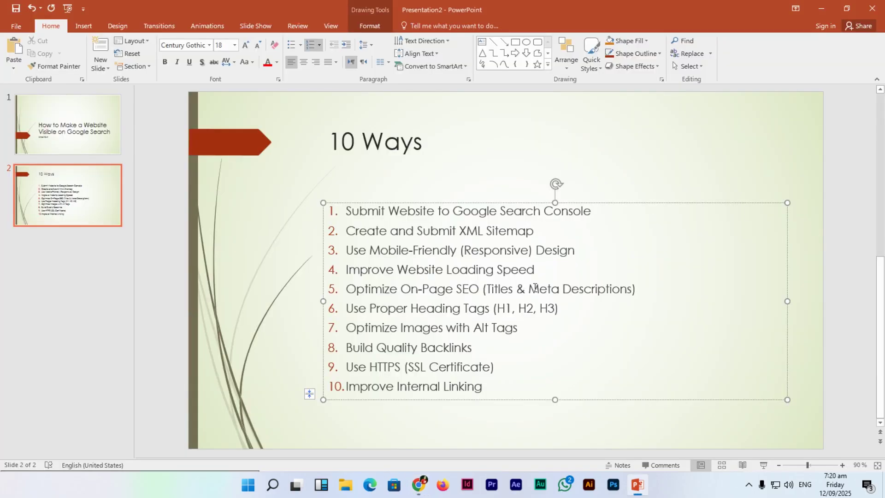
key("alt+Tab")
left_click(764, 267)
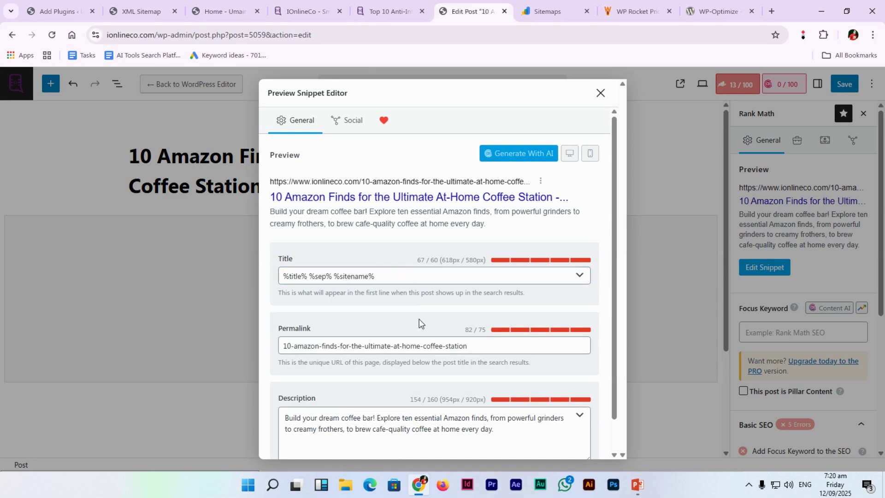
left_click(395, 409)
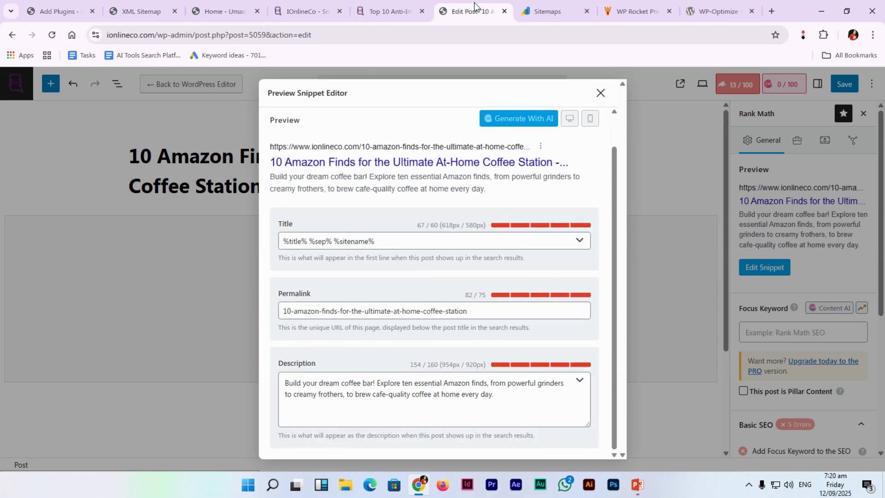
Copy the coffee-station post's live URL and search for it on google.com.
left_click(385, 11)
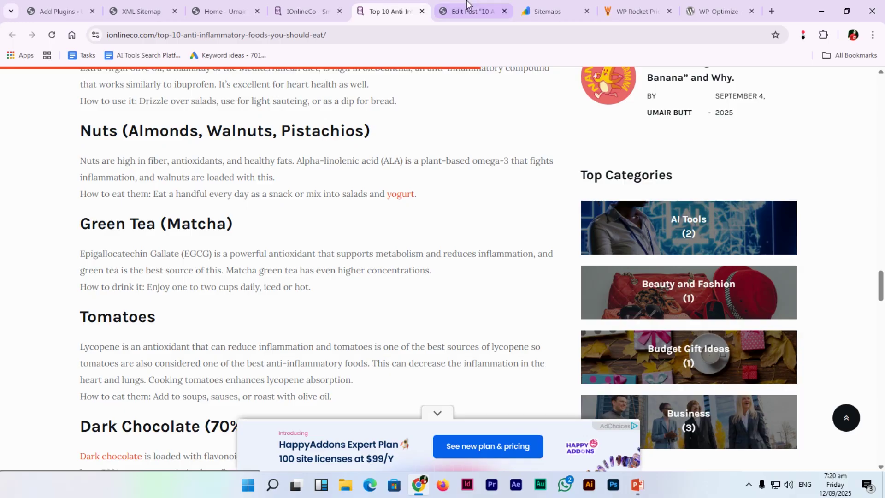
left_click(468, 10)
left_click(601, 93)
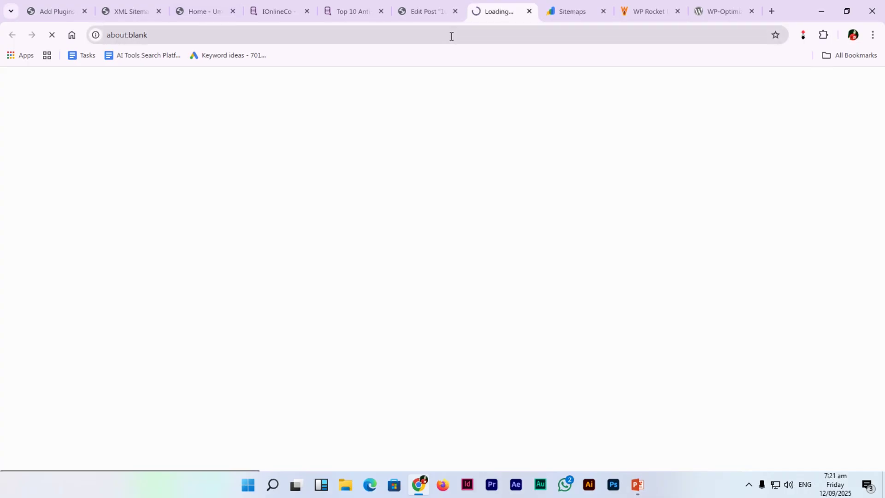
left_click(461, 35)
key("ctrl+c")
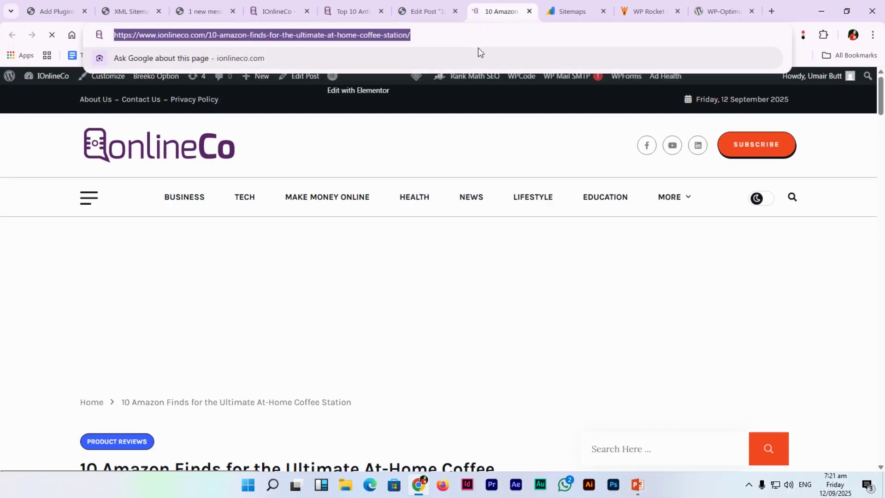
left_click(770, 11)
type("google.com")
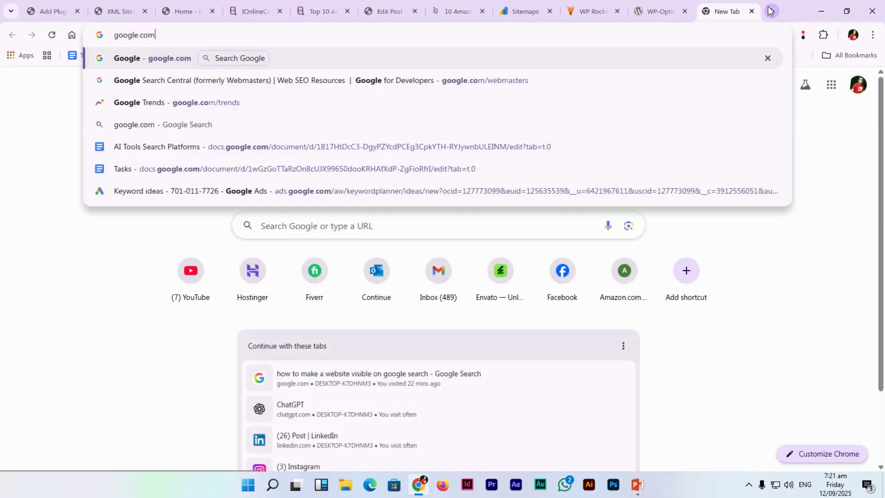
key("Return")
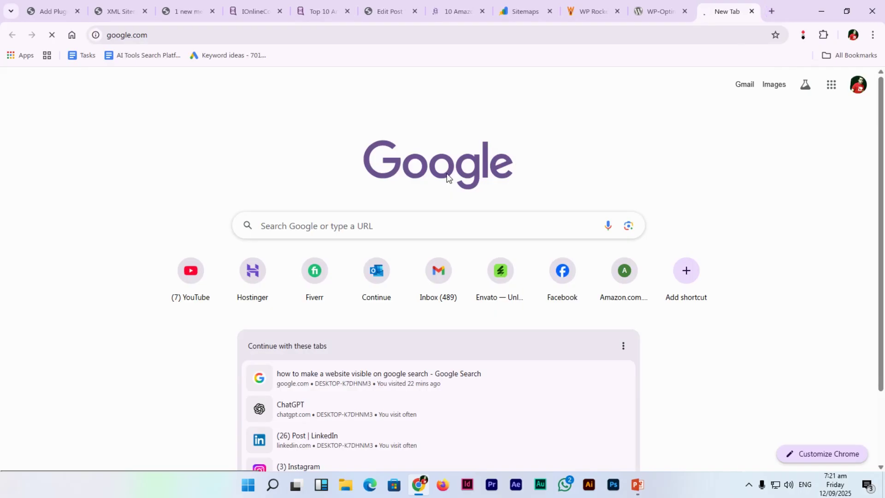
key("ctrl+v")
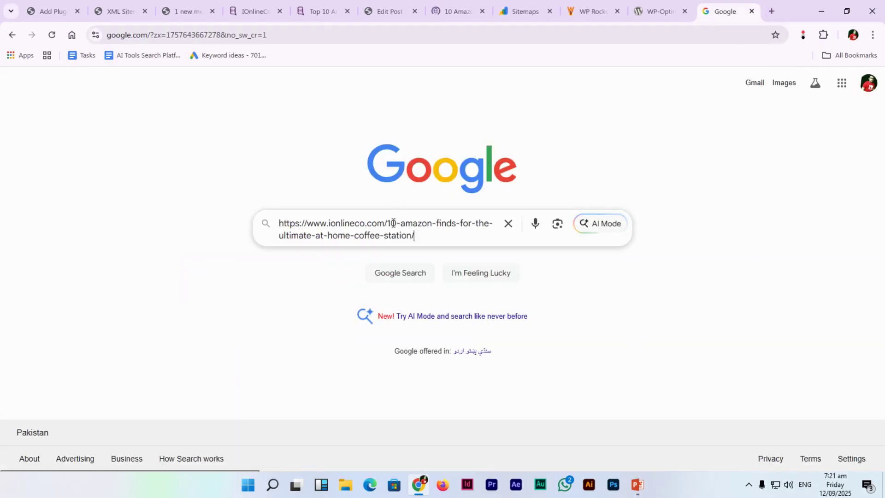
key("Return")
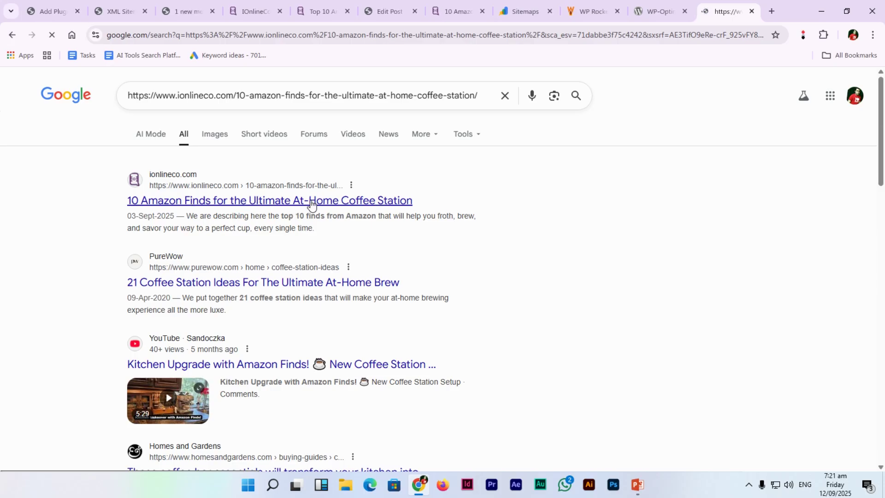
Return to the live coffee station article, dismissing its full-screen ad.
left_click(652, 4)
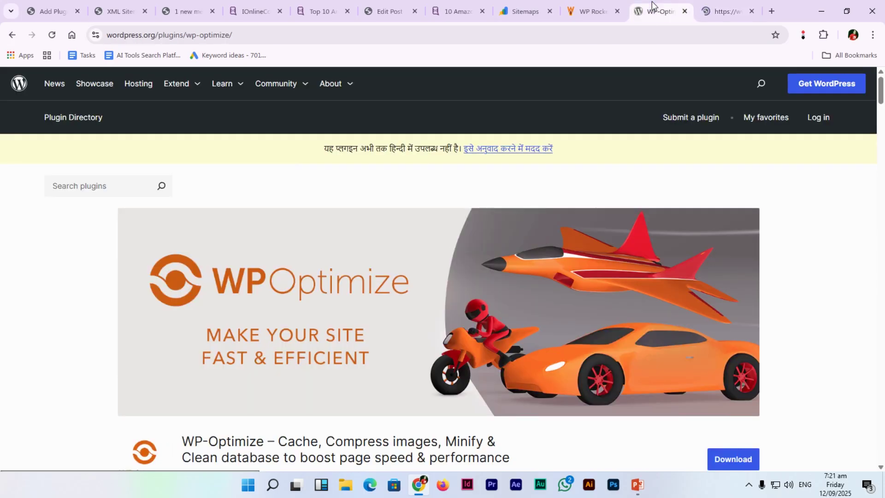
left_click(463, 7)
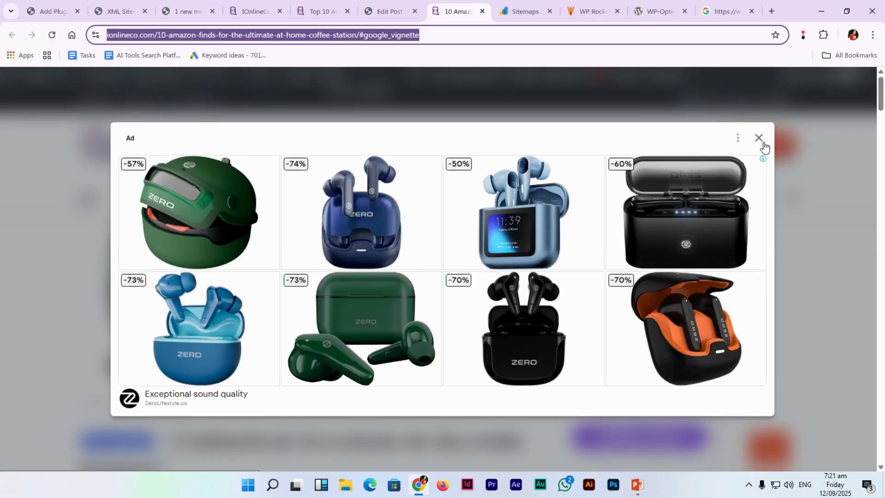
left_click(759, 138)
key("alt+Tab")
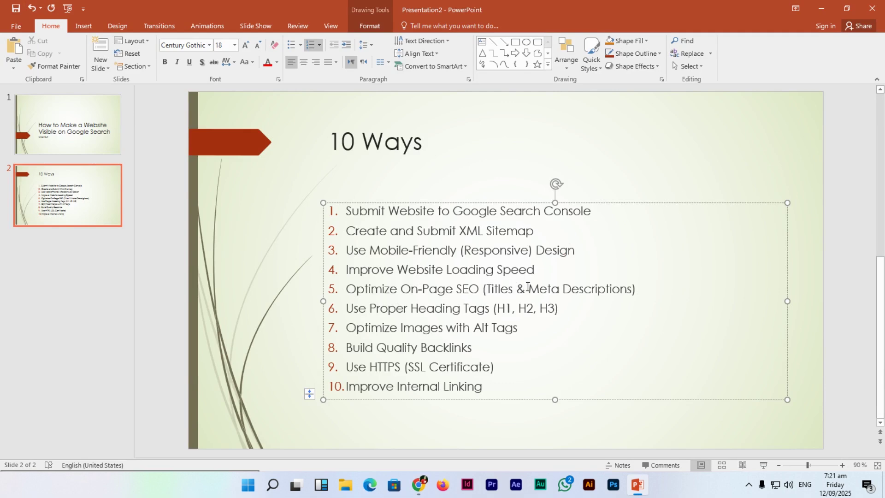
key("alt+Tab")
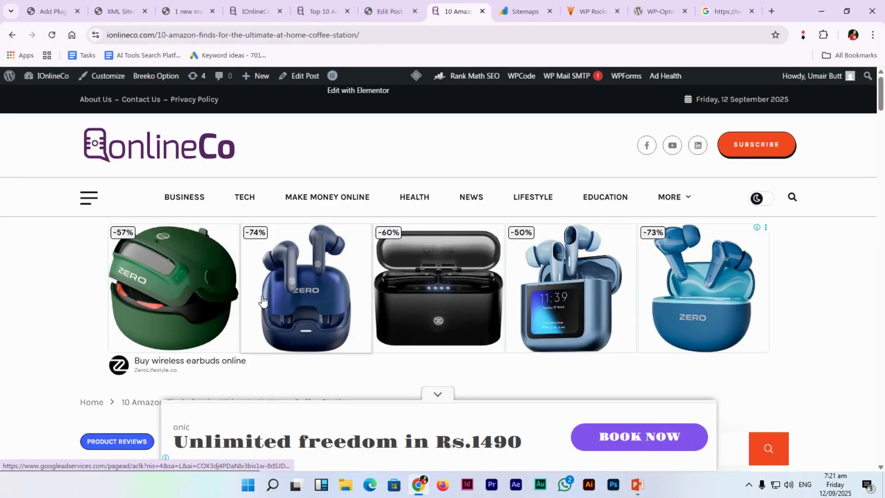
scroll(272, 294, "down", 6)
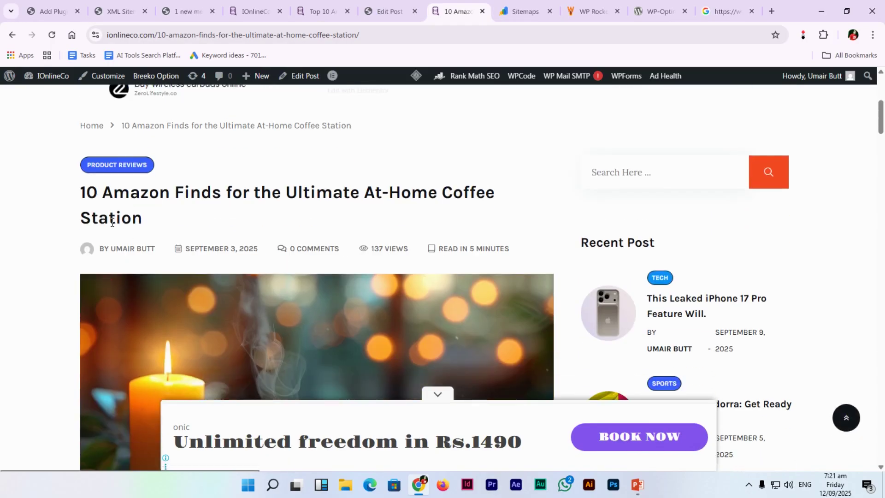
scroll(269, 191, "down", 10)
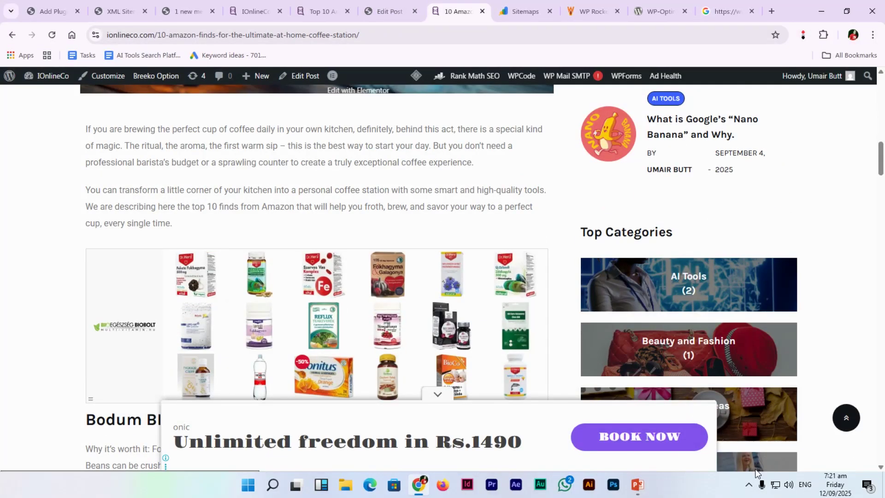
left_click(749, 485)
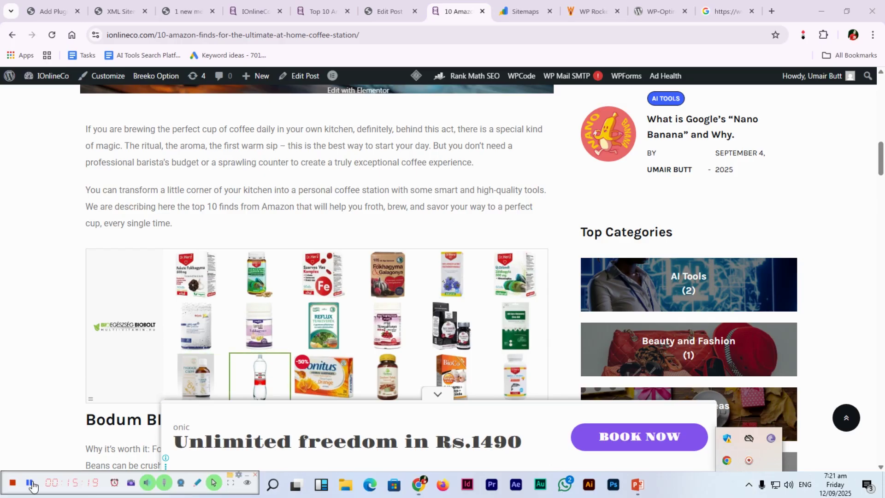
scroll(287, 256, "down", 3)
scroll(287, 256, "down", 5)
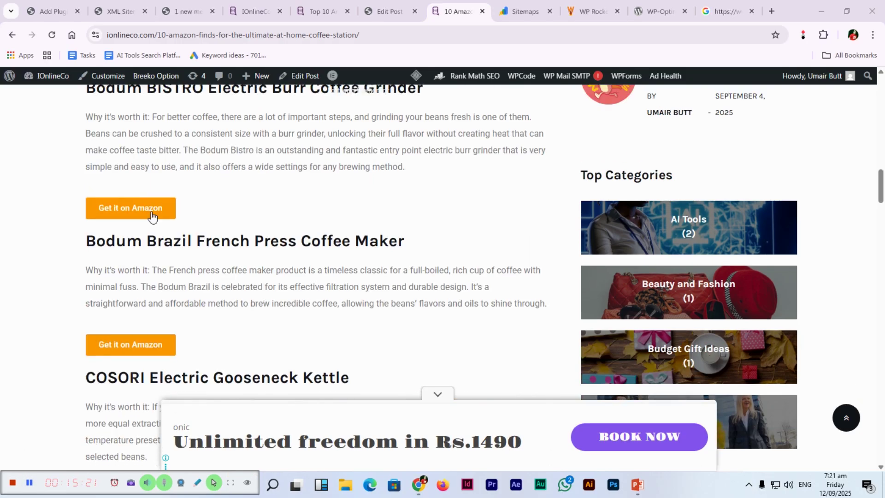
scroll(251, 230, "down", 5)
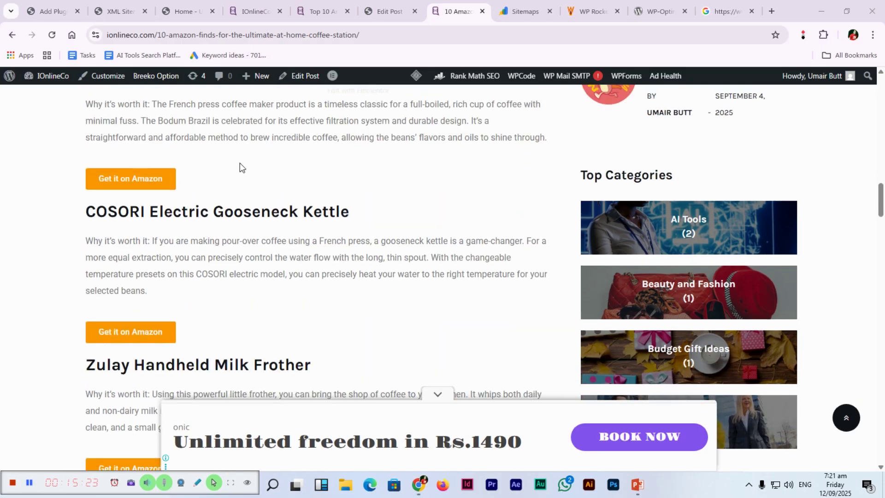
scroll(281, 237, "down", 2)
scroll(305, 258, "down", 15)
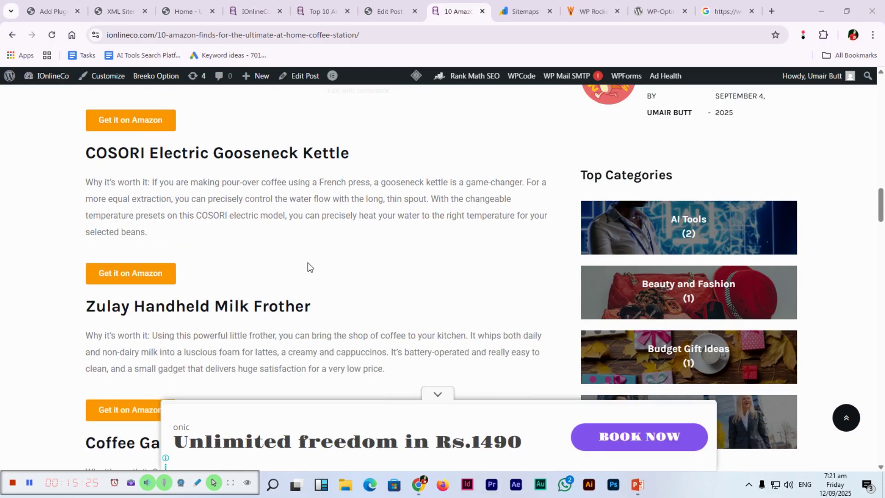
scroll(405, 237, "down", 7)
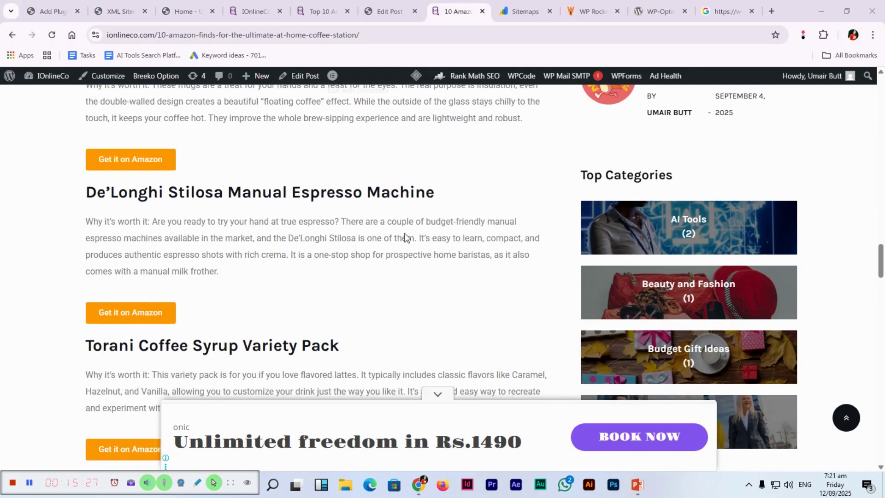
scroll(414, 256, "down", 1)
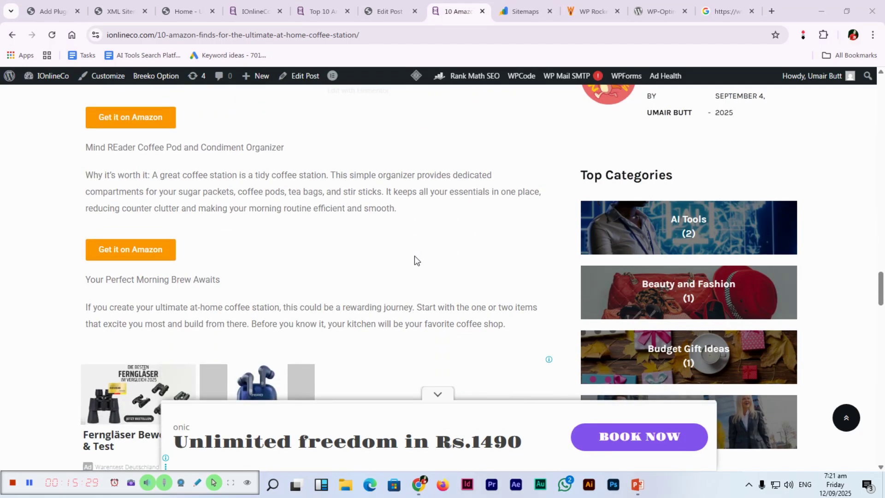
scroll(413, 256, "down", 3)
scroll(416, 258, "up", 6)
scroll(416, 261, "up", 9)
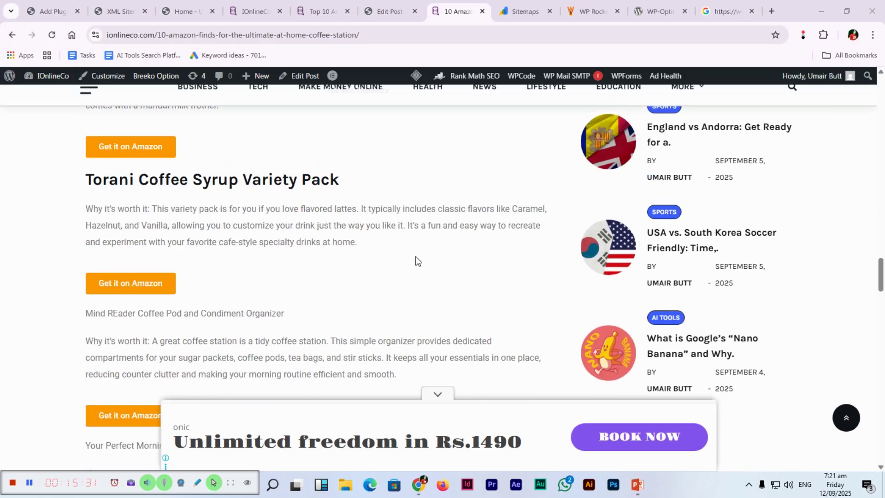
scroll(416, 260, "up", 8)
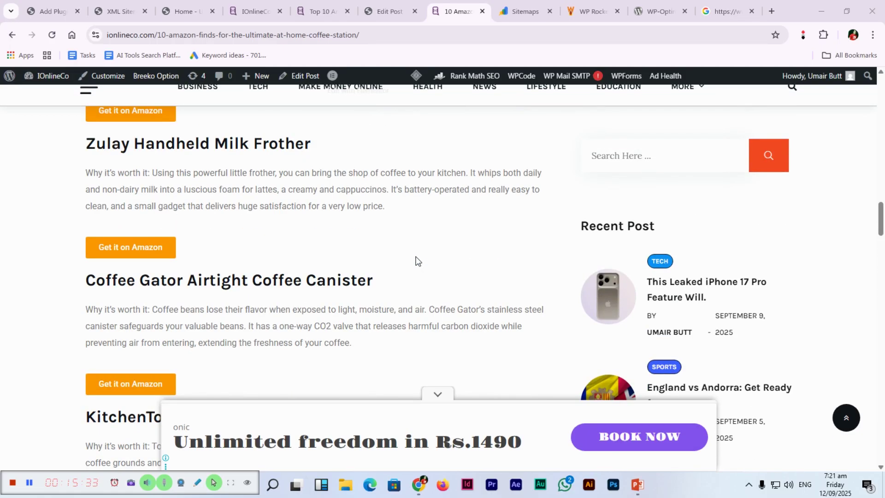
left_click(403, 6)
left_click(462, 5)
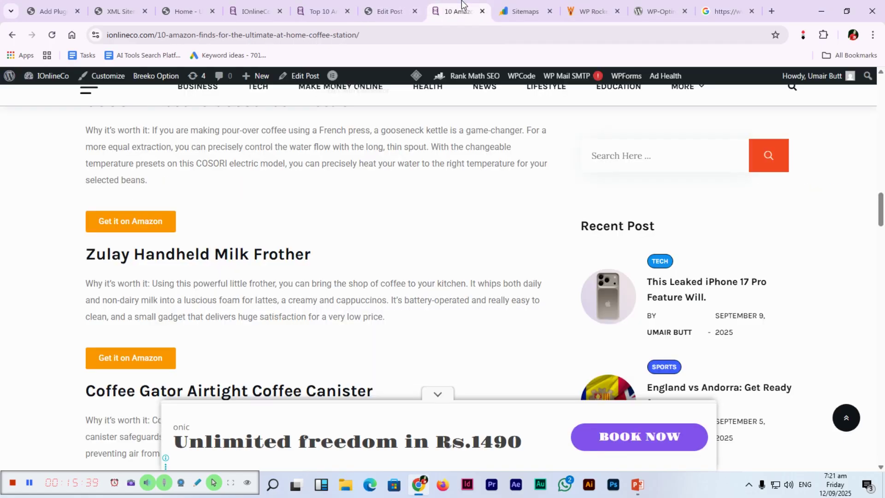
key("alt+Tab")
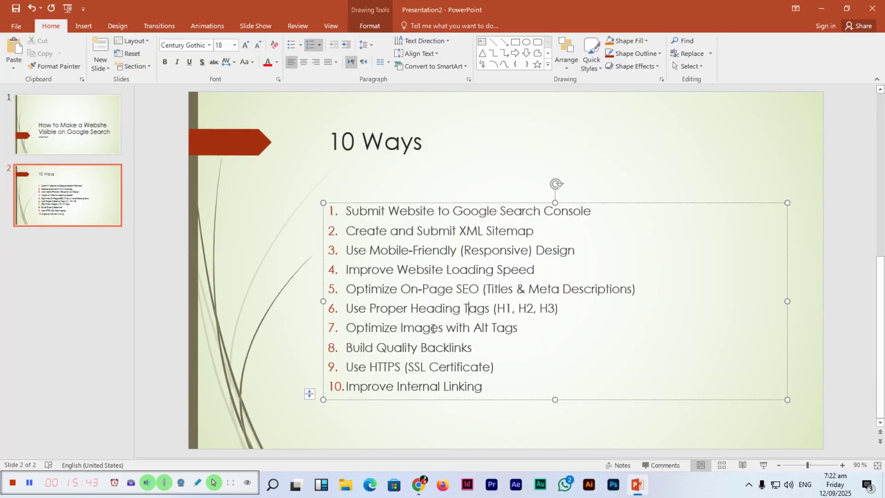
Leave the post editor and open the England vs Andorra image's details in the Media Library.
key("alt+Tab")
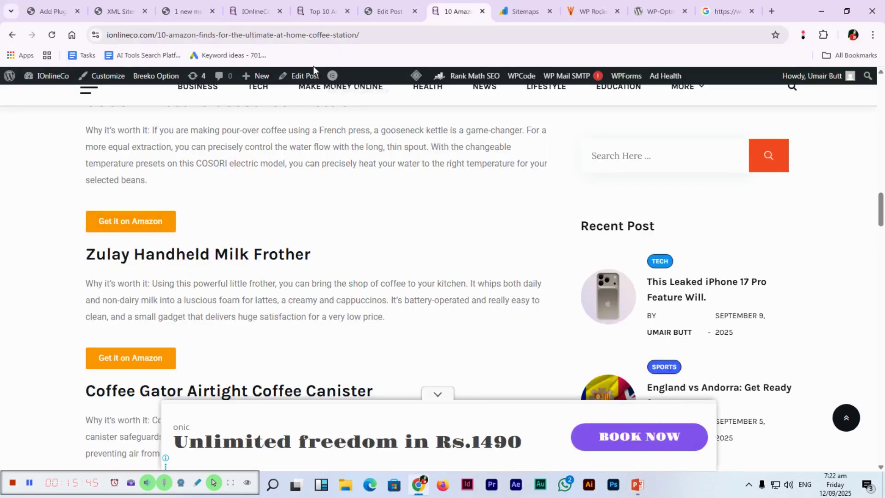
left_click(375, 10)
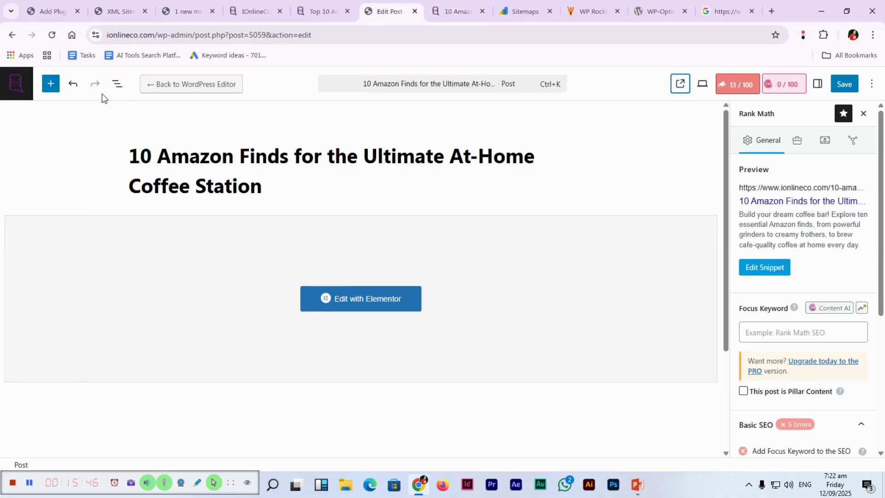
left_click(28, 76)
left_click(483, 108)
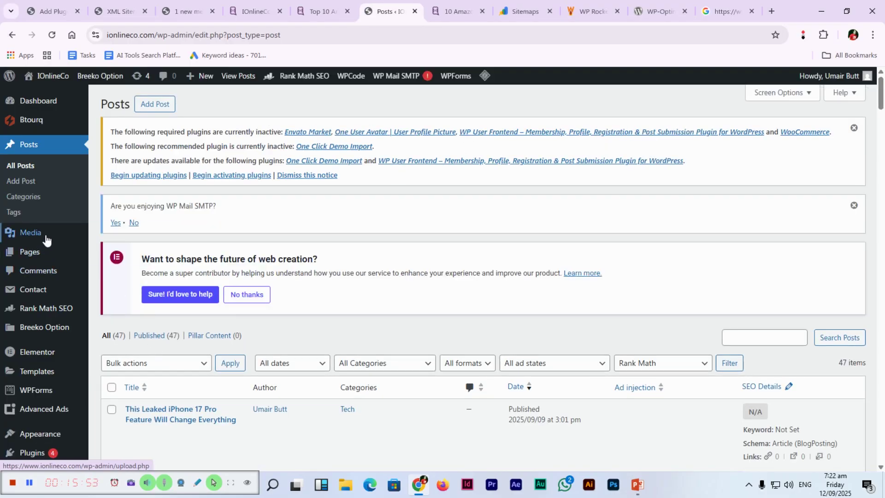
mouse_move(43, 235)
left_click(105, 235)
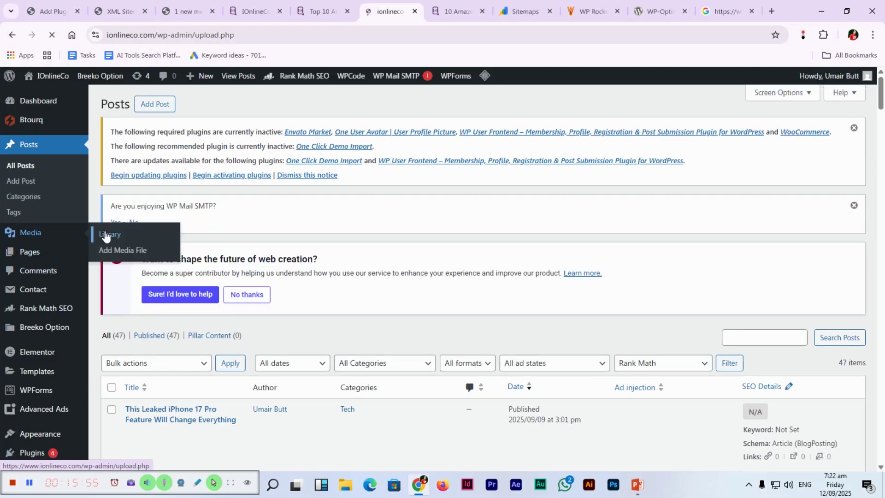
scroll(296, 250, "down", 3)
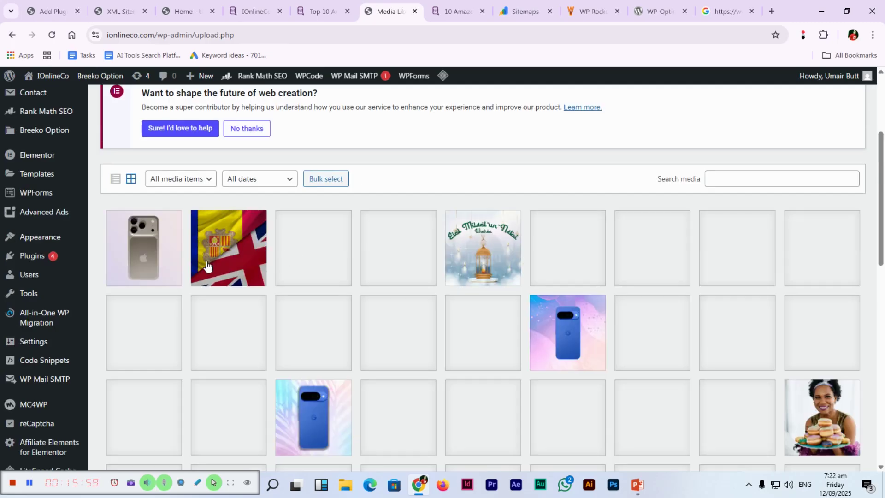
left_click(224, 251)
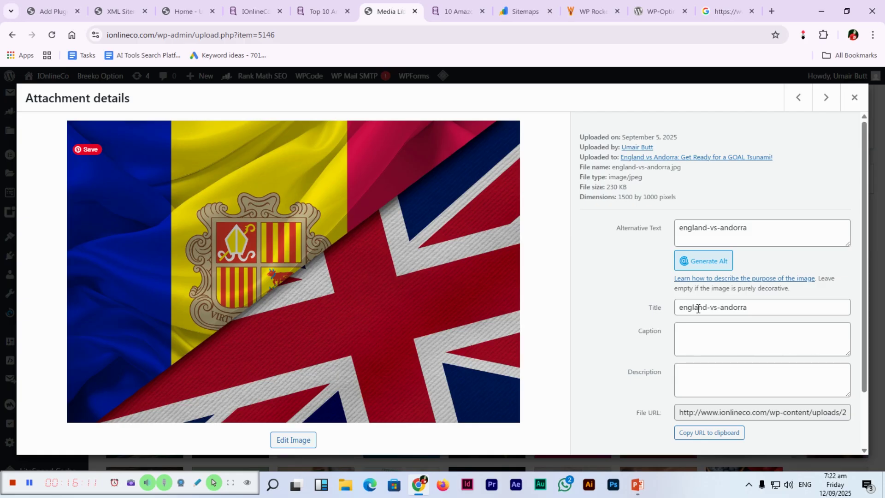
Check the iPhone 17 Pro image's alt text, close the details, and return to the 10 Ways slide.
left_click(796, 96)
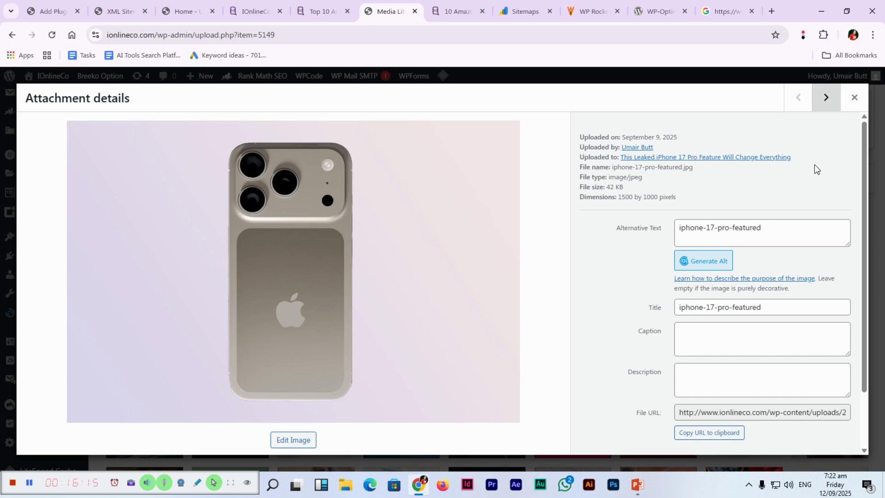
left_click(854, 98)
key("alt+Tab")
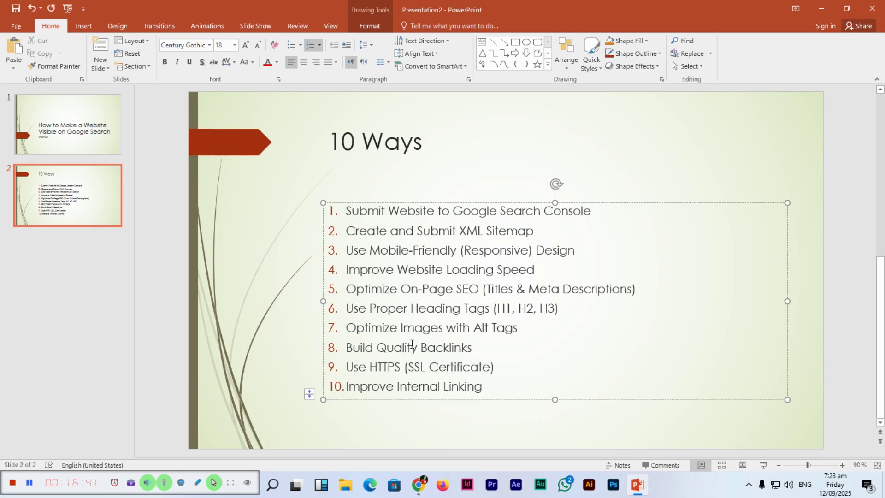
key("alt+Tab")
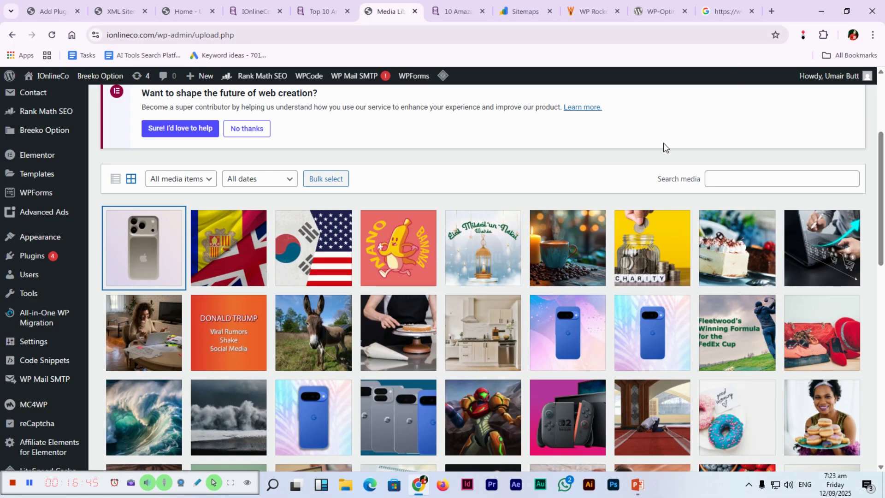
key("alt+Tab")
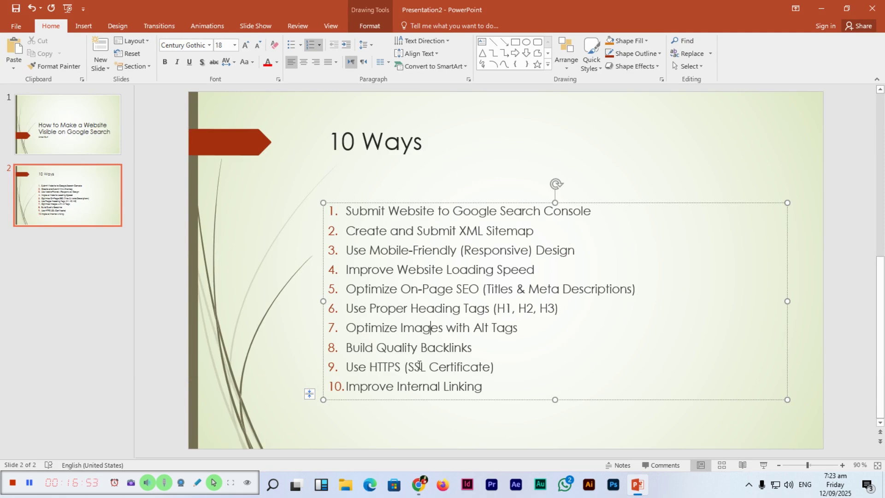
key("alt+Tab")
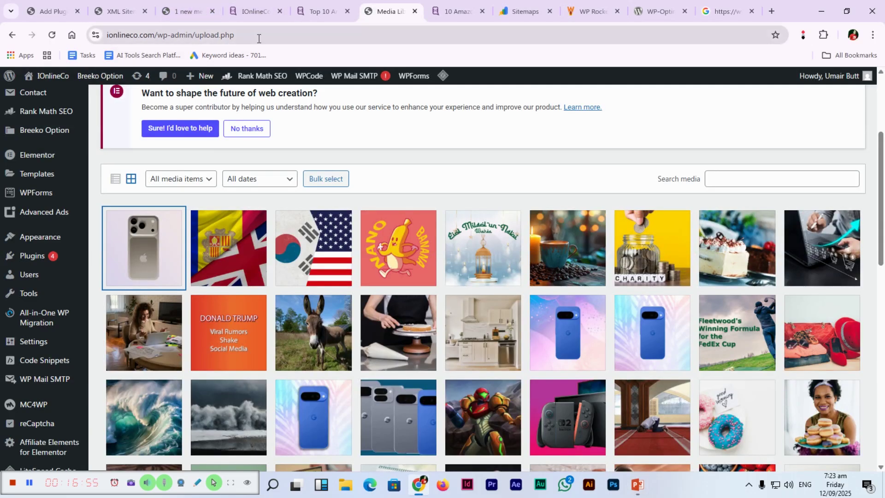
left_click(294, 34)
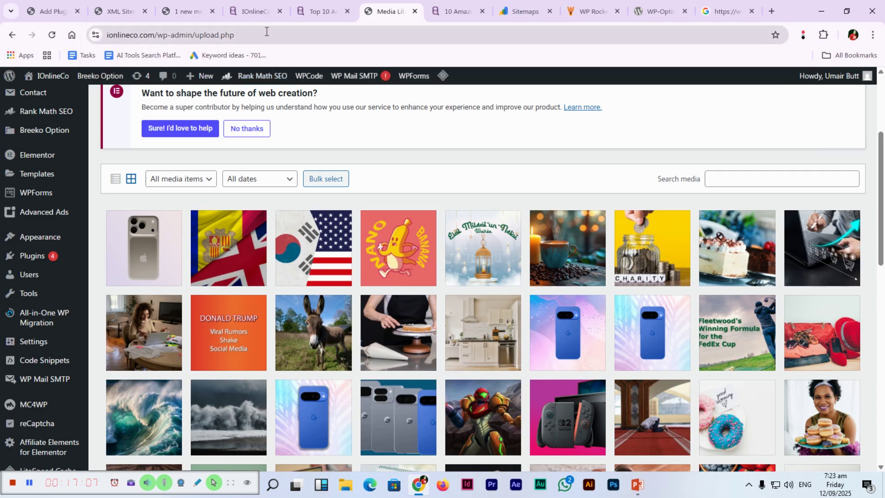
left_click(312, 37)
left_click(151, 32)
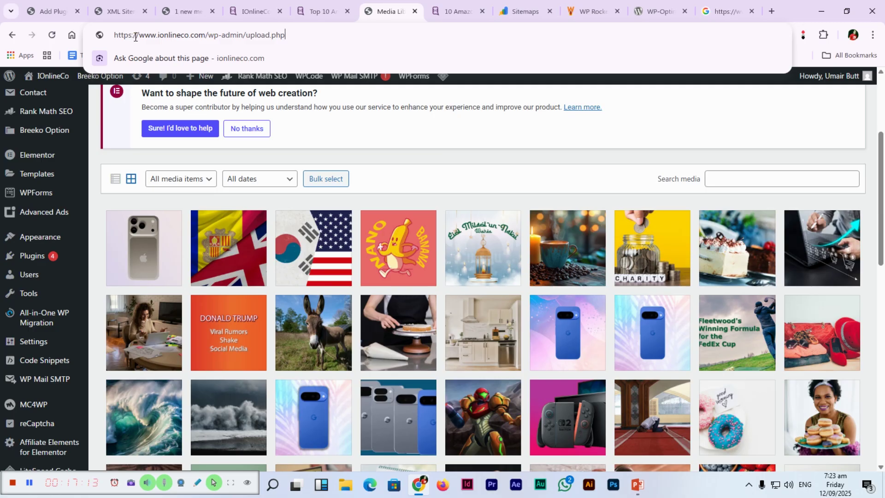
left_click(783, 134)
key("alt+Tab")
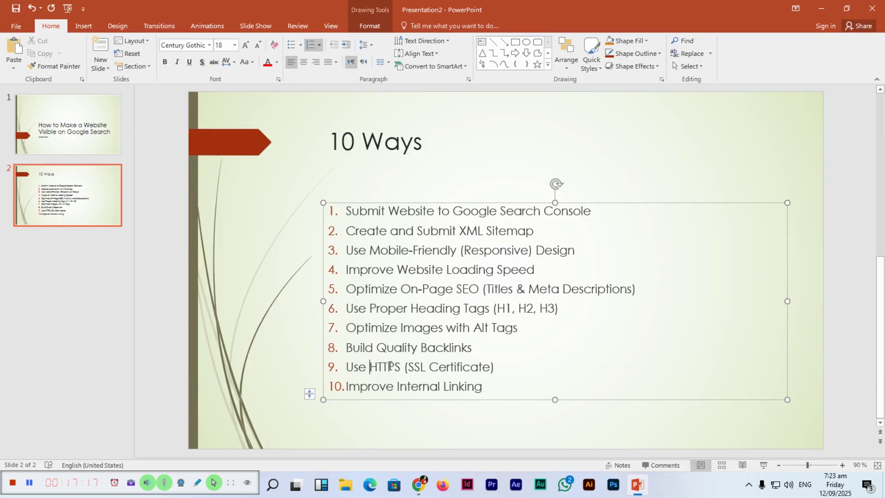
Bring up the Top 10 Anti-Inflammatory Foods article and scroll to its internal yogurt link.
key("alt+Tab")
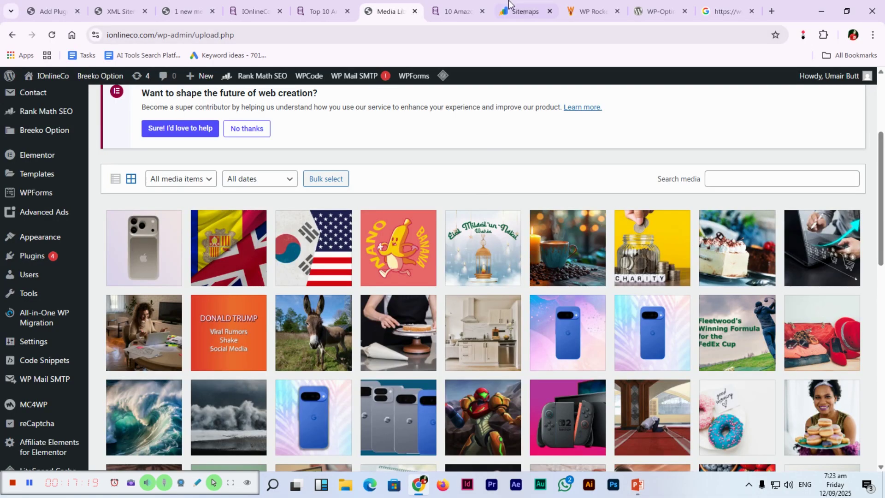
left_click(457, 11)
left_click(390, 11)
left_click(316, 5)
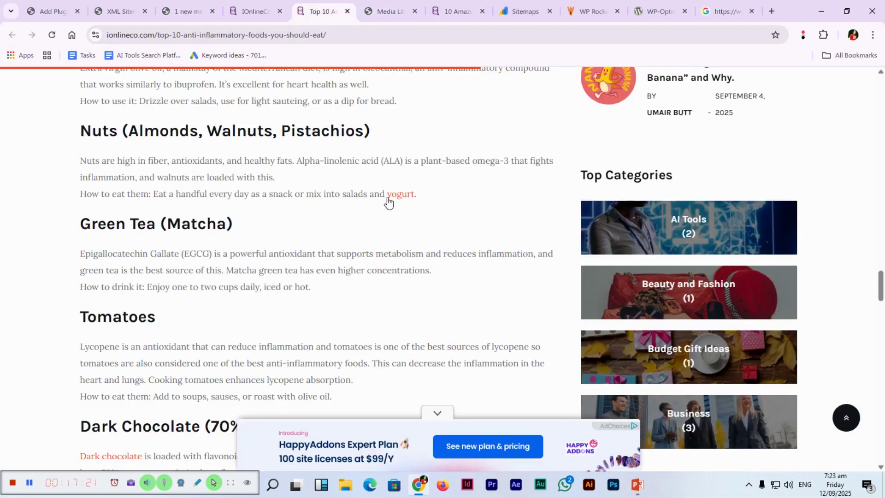
scroll(334, 329, "up", 9)
scroll(341, 321, "up", 10)
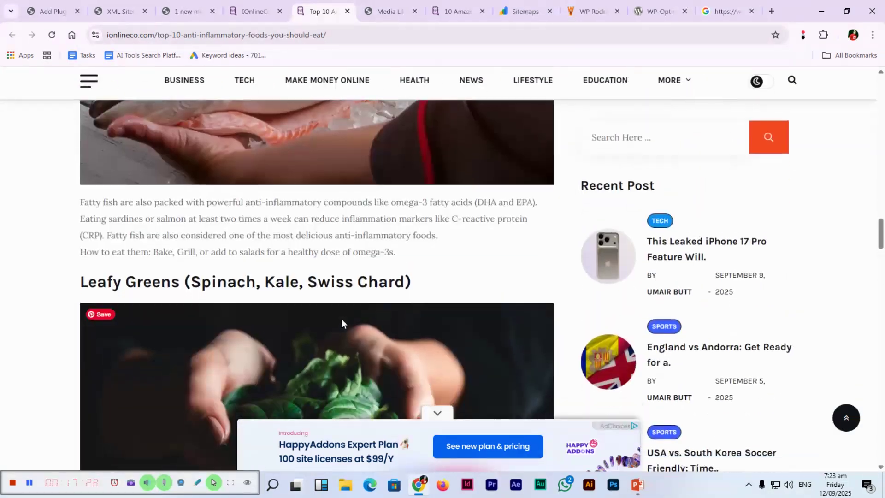
scroll(342, 319, "up", 10)
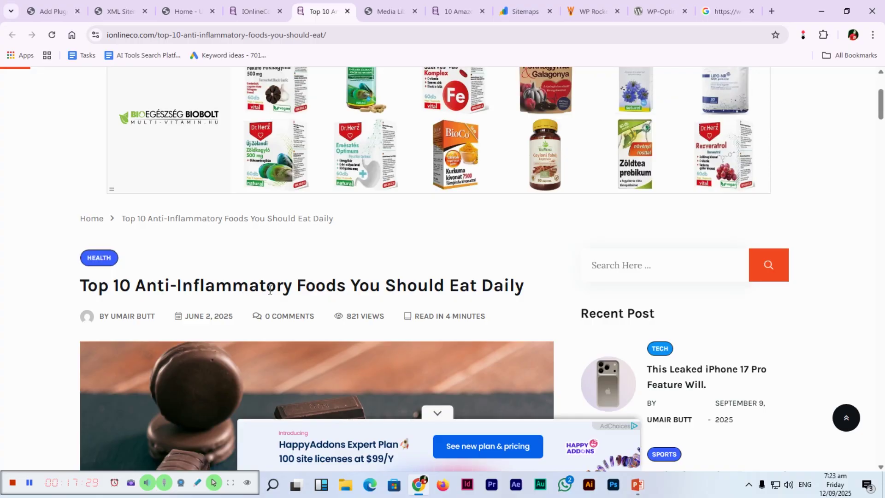
left_click_drag(880, 105, 877, 282)
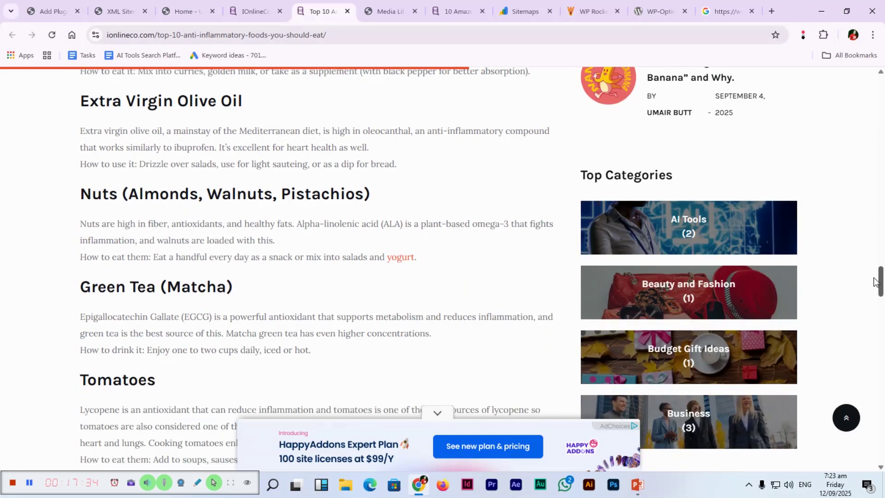
Follow the yogurt link to the 'Best Time to Eat Yoghurt' post, then return to the slides.
left_click(399, 262)
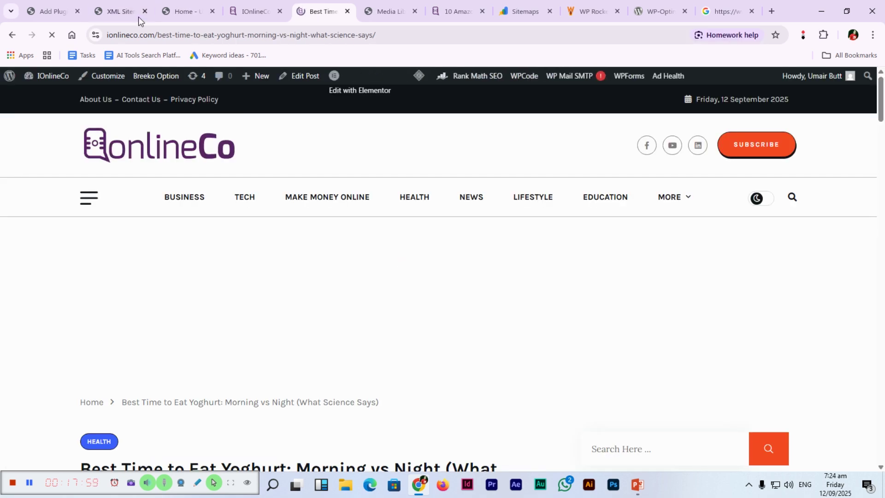
scroll(411, 267, "down", 5)
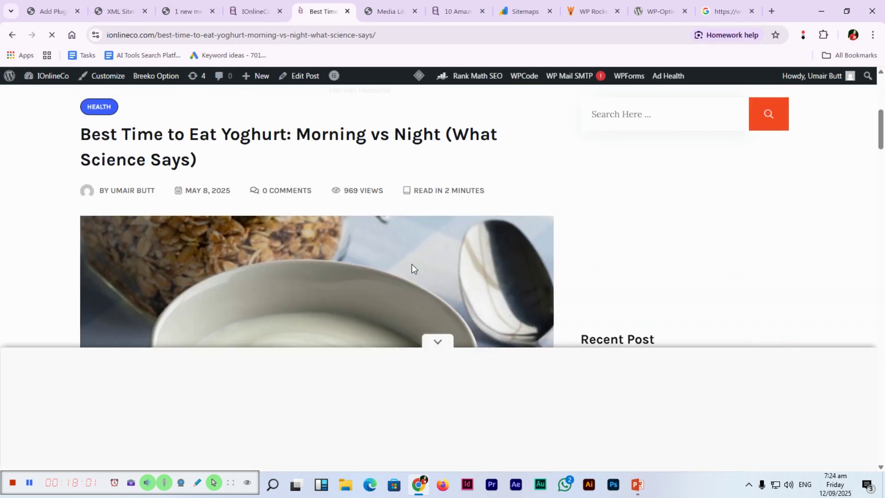
scroll(393, 302, "down", 10)
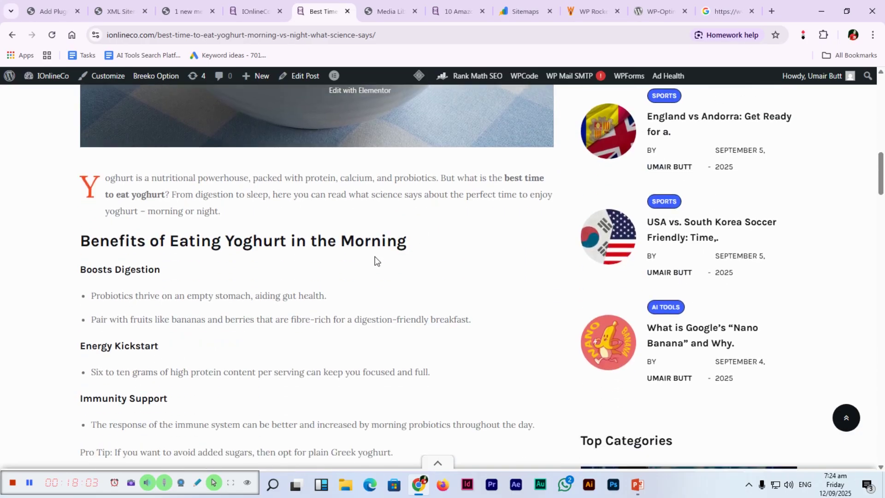
key("alt+Tab")
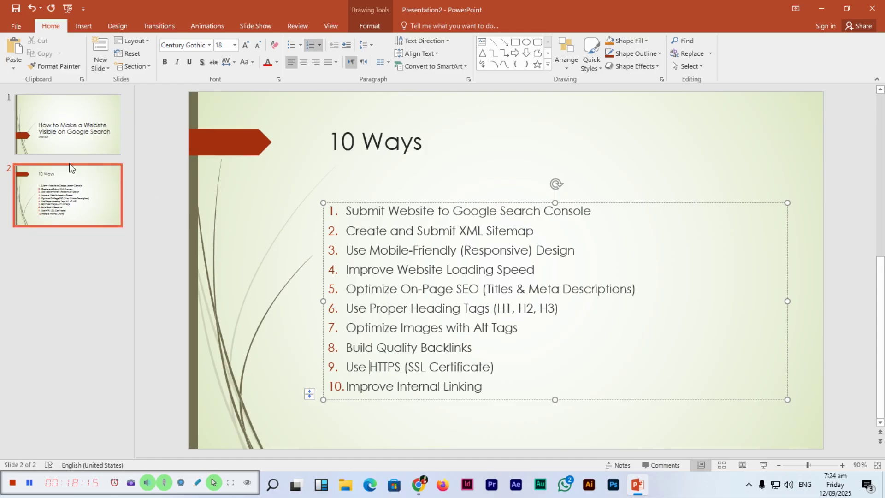
left_click(63, 138)
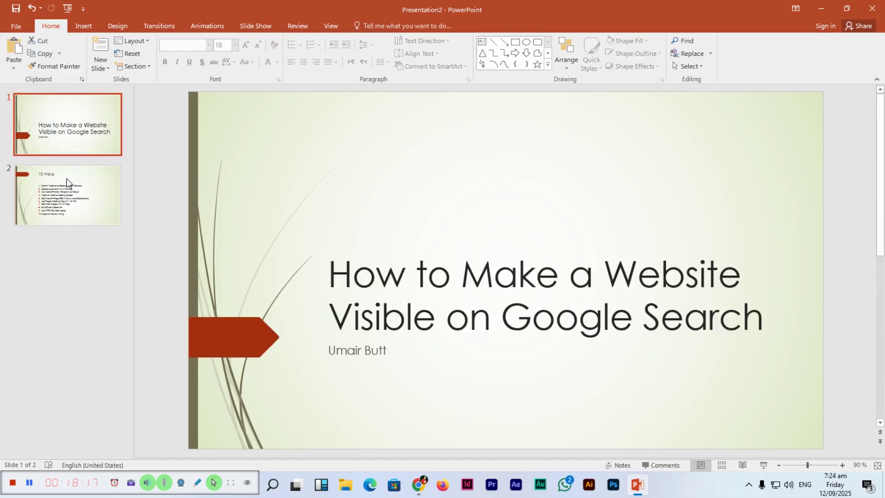
left_click(68, 192)
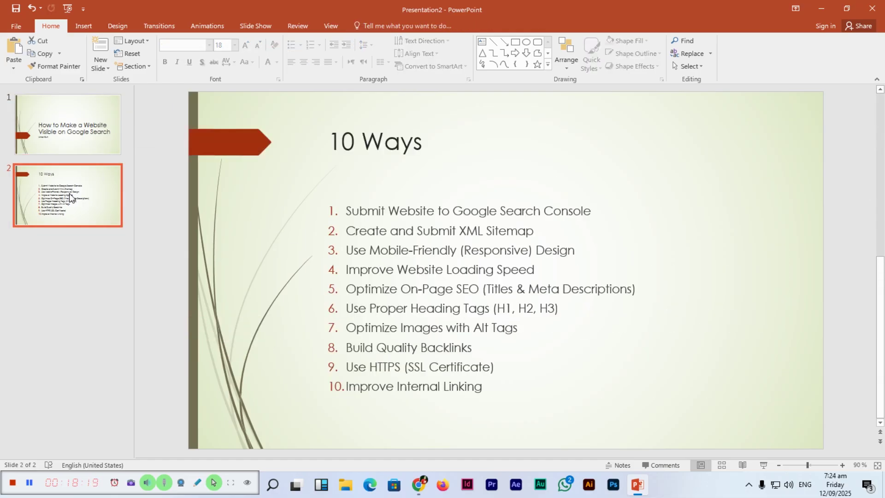